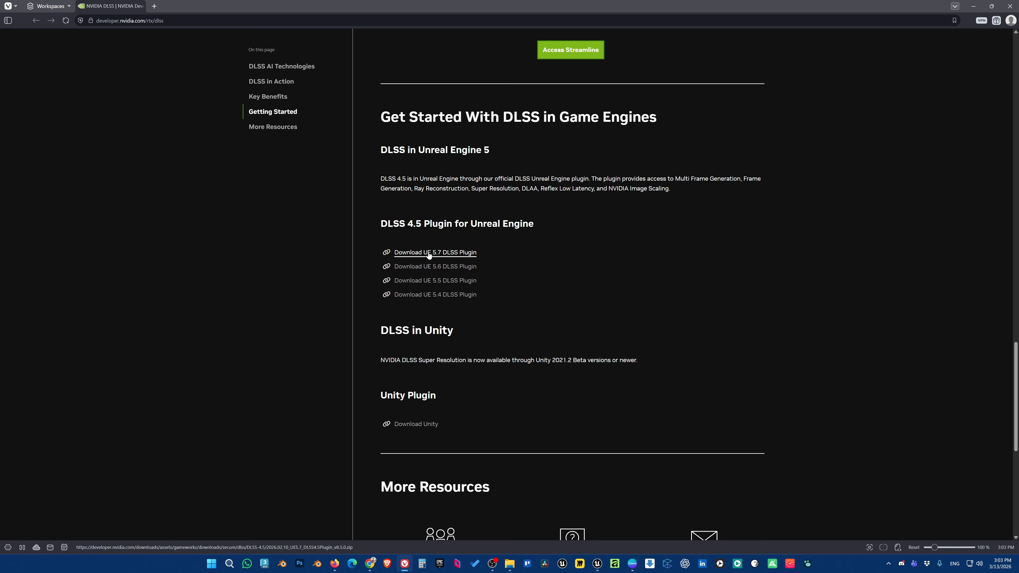
# Switch to File Explorer and view the 7-Zip extraction options for the downloaded UE5.7 DLSS 4.5 plugin zip in Downloads.
pyautogui.click(509, 563)
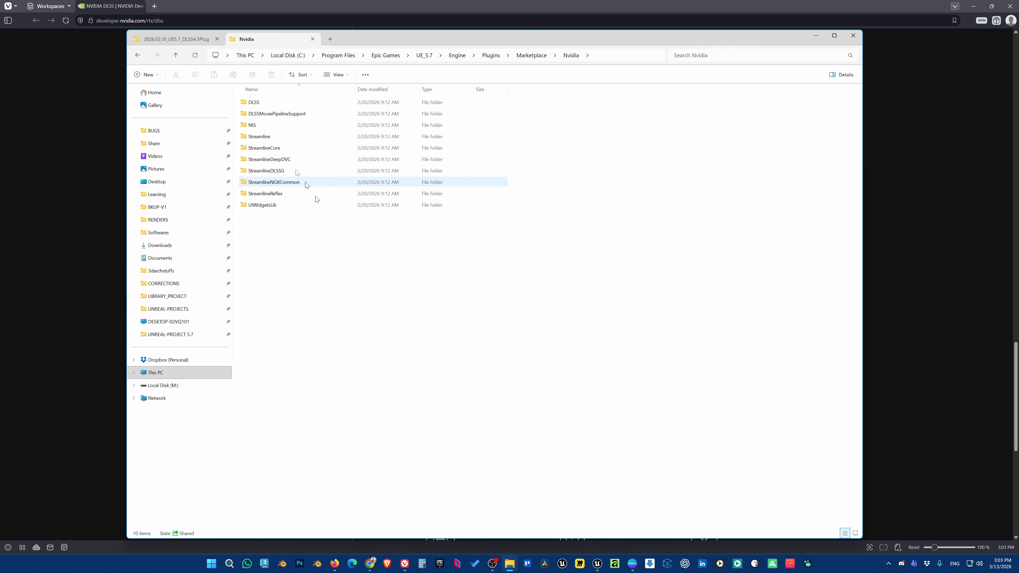
pyautogui.click(181, 40)
pyautogui.click(176, 55)
pyautogui.click(802, 159)
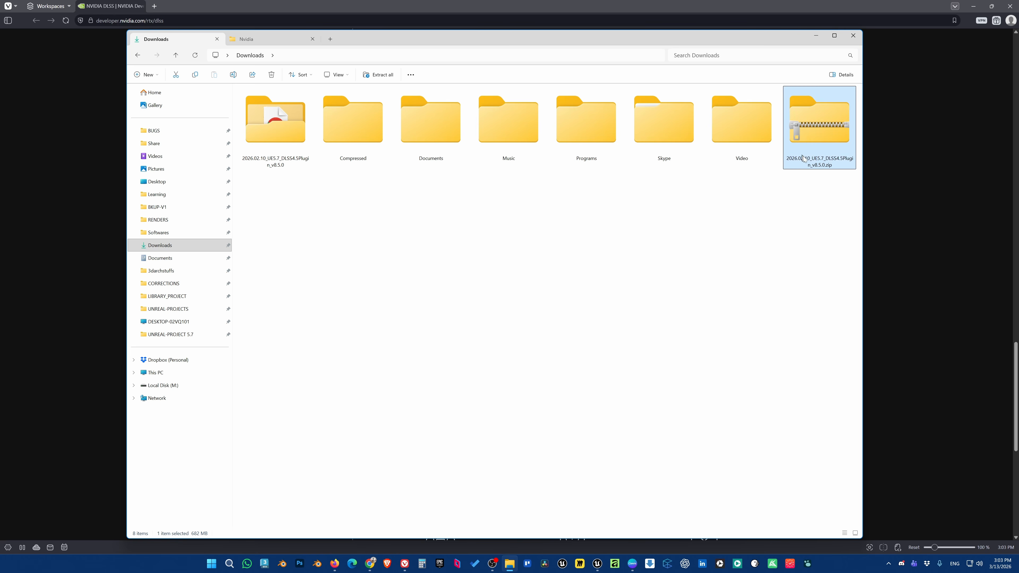
pyautogui.rightClick(807, 133)
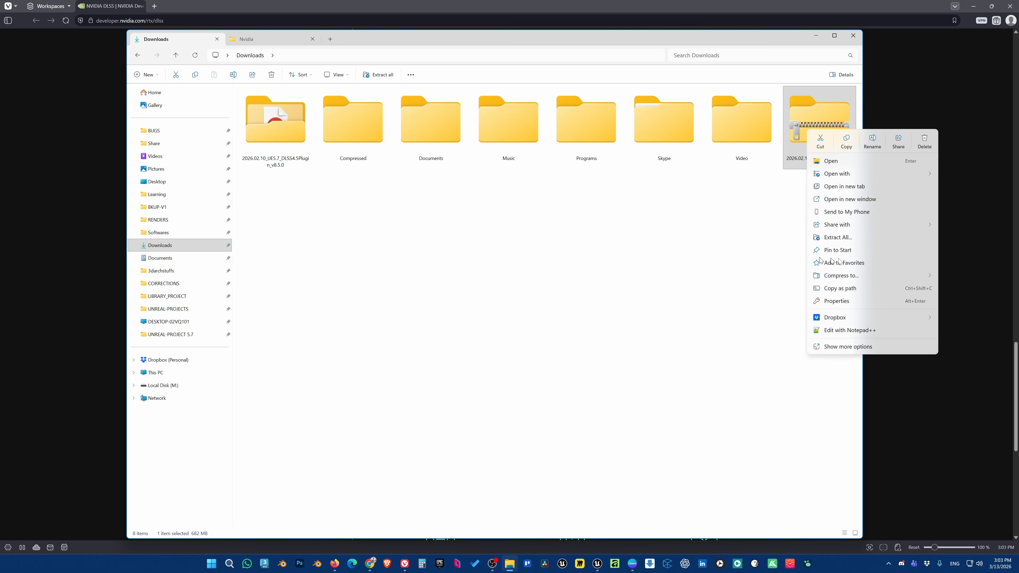
pyautogui.click(847, 346)
pyautogui.moveTo(828, 205)
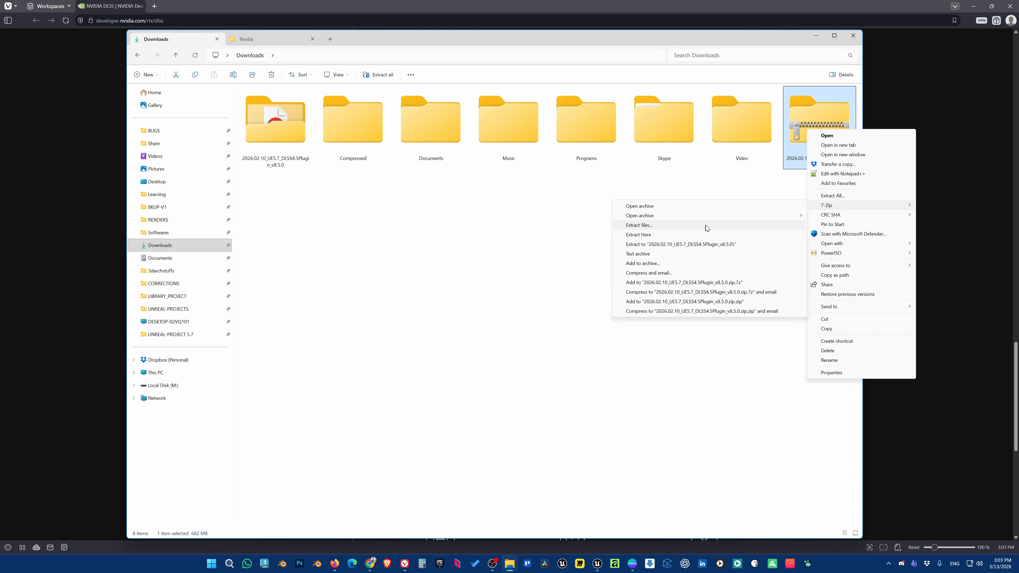
pyautogui.click(479, 276)
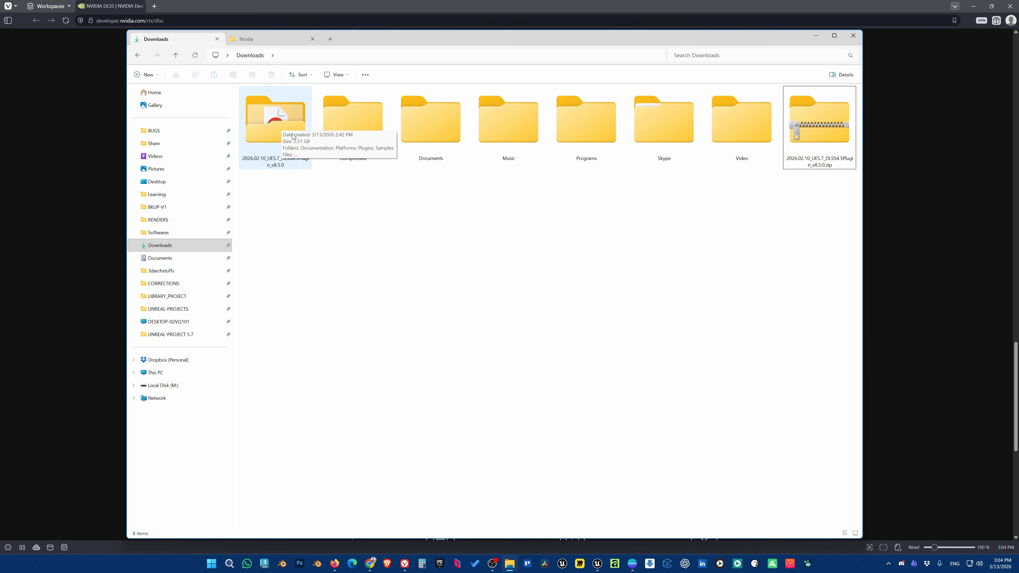
# Open the extracted 2026.02.10_UE5.7_DLSS4.5Plugin_v8.5.0 folder and look into its Plugins subfolder.
pyautogui.doubleClick(281, 126)
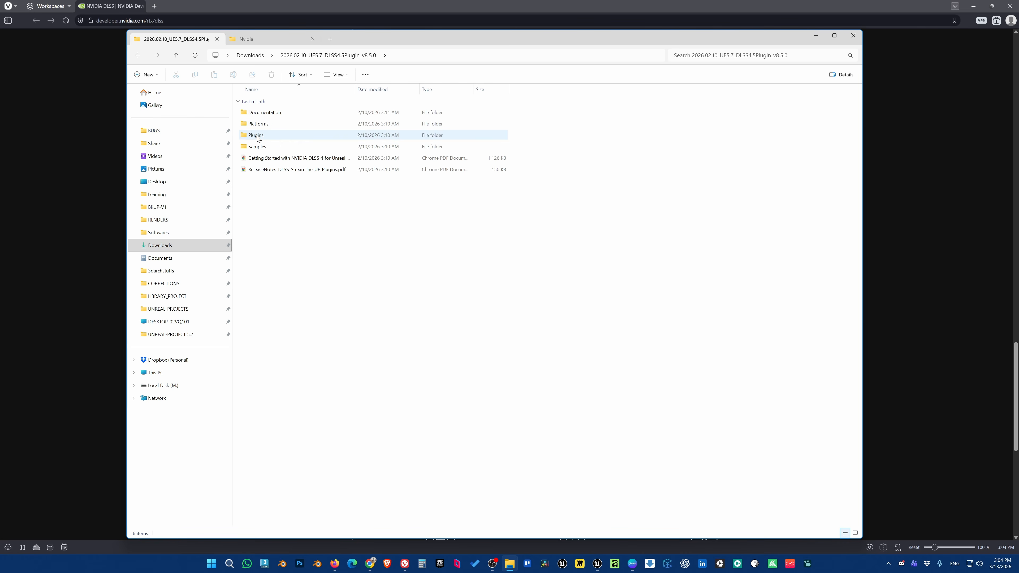
pyautogui.click(257, 136)
pyautogui.click(257, 137)
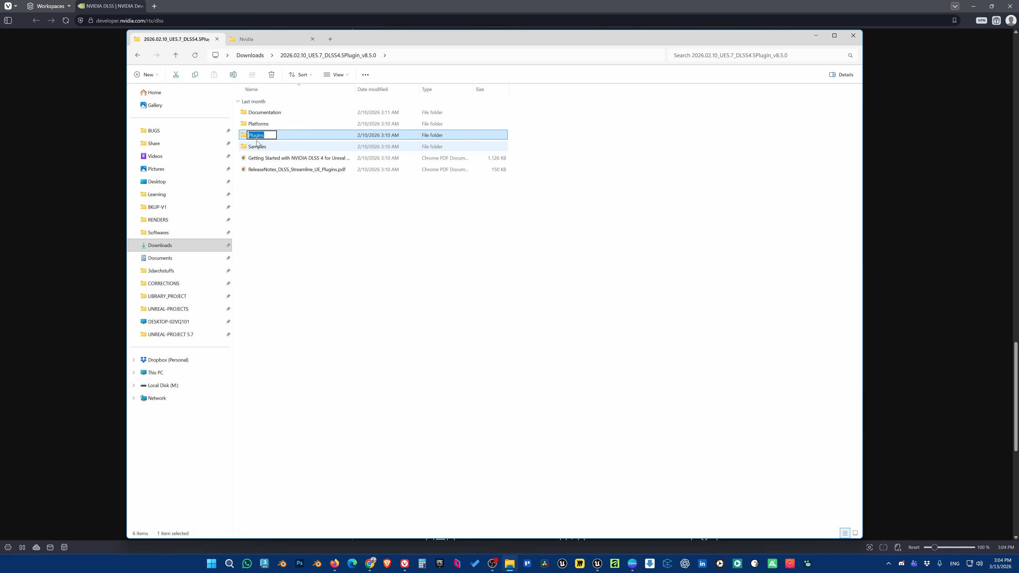
pyautogui.click(266, 185)
pyautogui.doubleClick(261, 137)
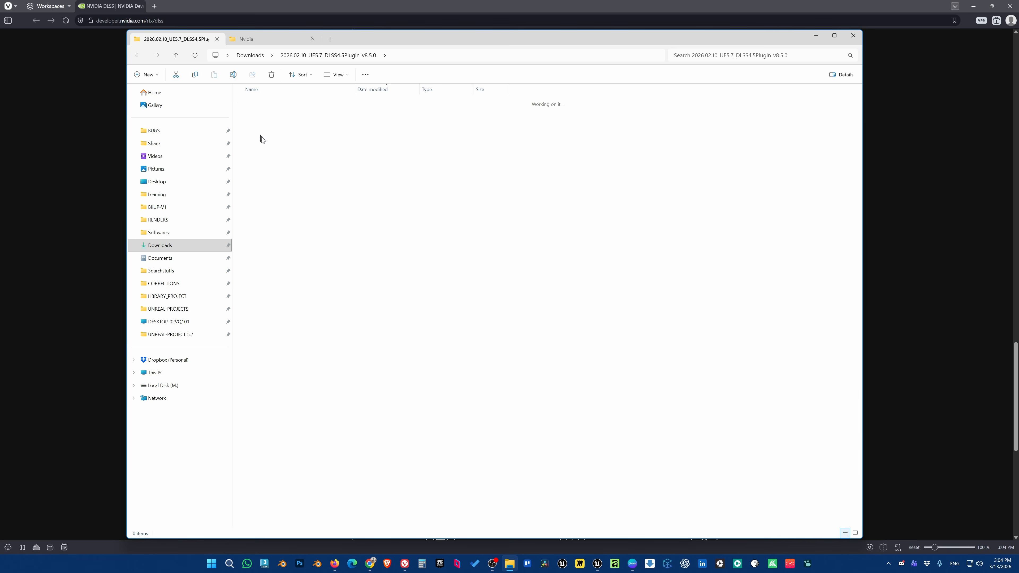
pyautogui.click(176, 55)
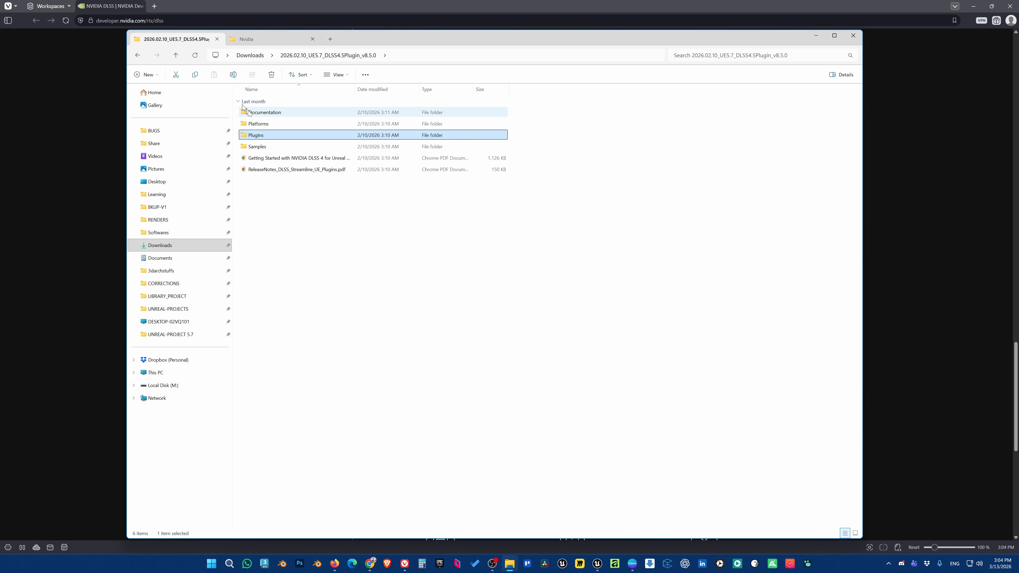
# Rename the extracted Plugins folder to Nvidia.
pyautogui.rightClick(255, 135)
pyautogui.click(252, 135)
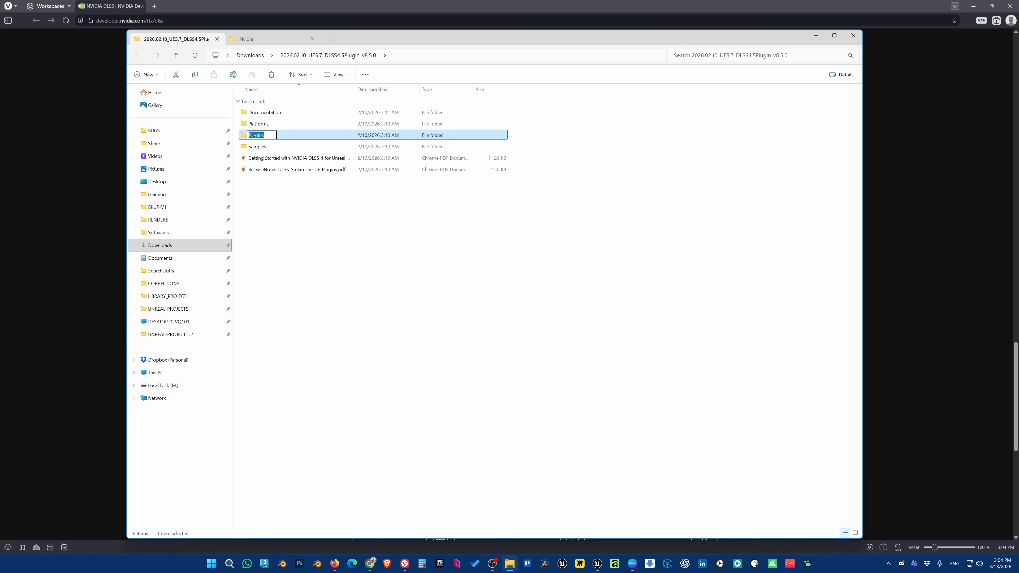
pyautogui.write('Nvidia')
pyautogui.press('Return')
# Copy the renamed Nvidia folder and check the existing Nvidia folder in the UE_5.7 Engine\Plugins\Marketplace directory.
pyautogui.rightClick(256, 125)
pyautogui.click(294, 145)
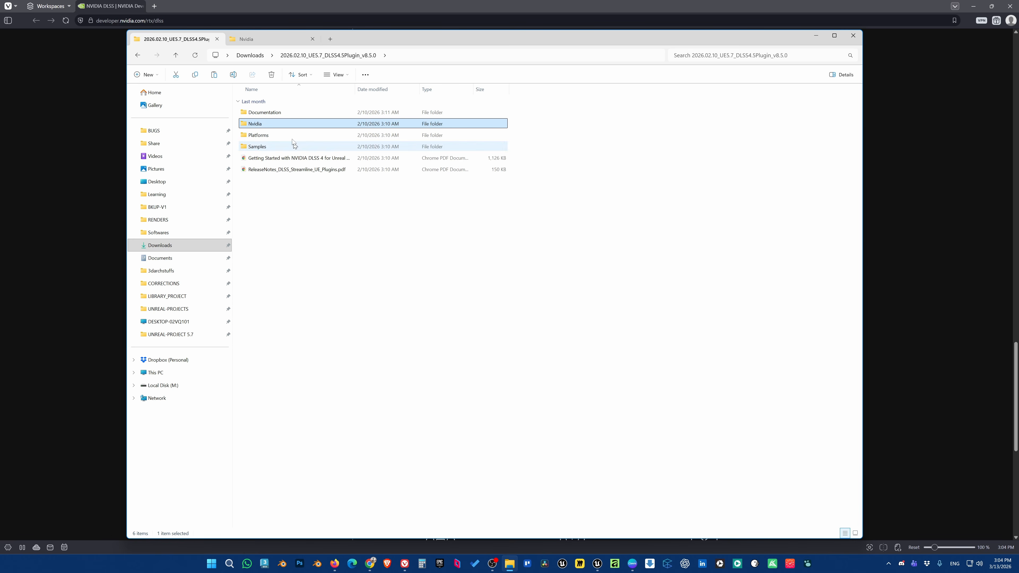
pyautogui.click(267, 43)
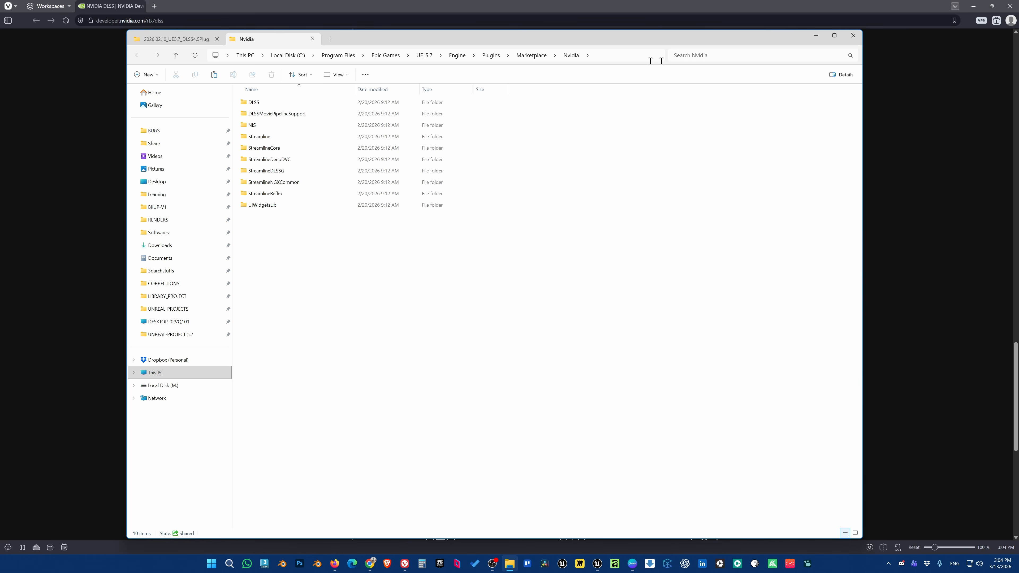
pyautogui.click(816, 35)
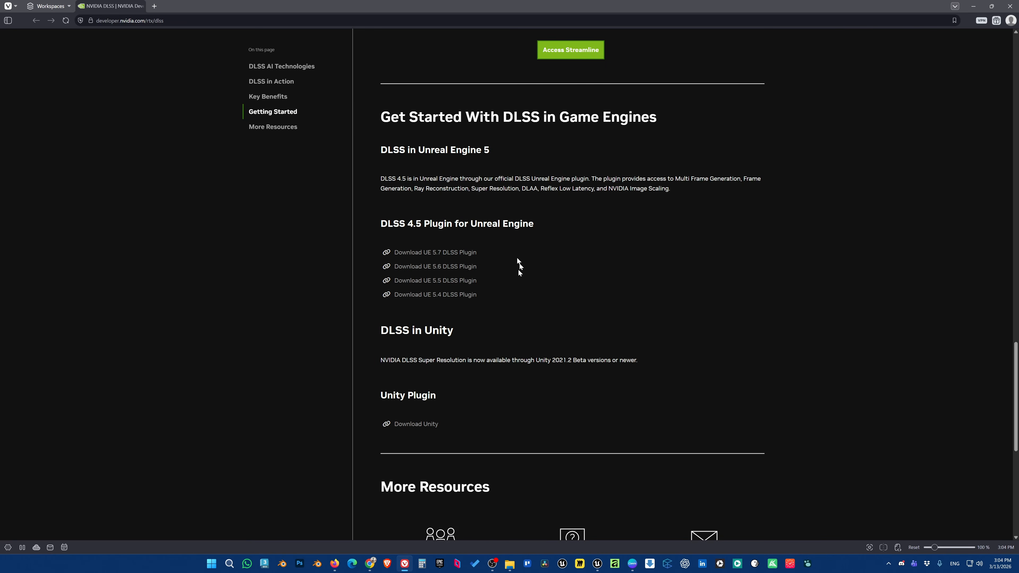
# Switch to the Canva presentation and advance to the slide "Enabling the DLSS Plugin".
pyautogui.click(632, 564)
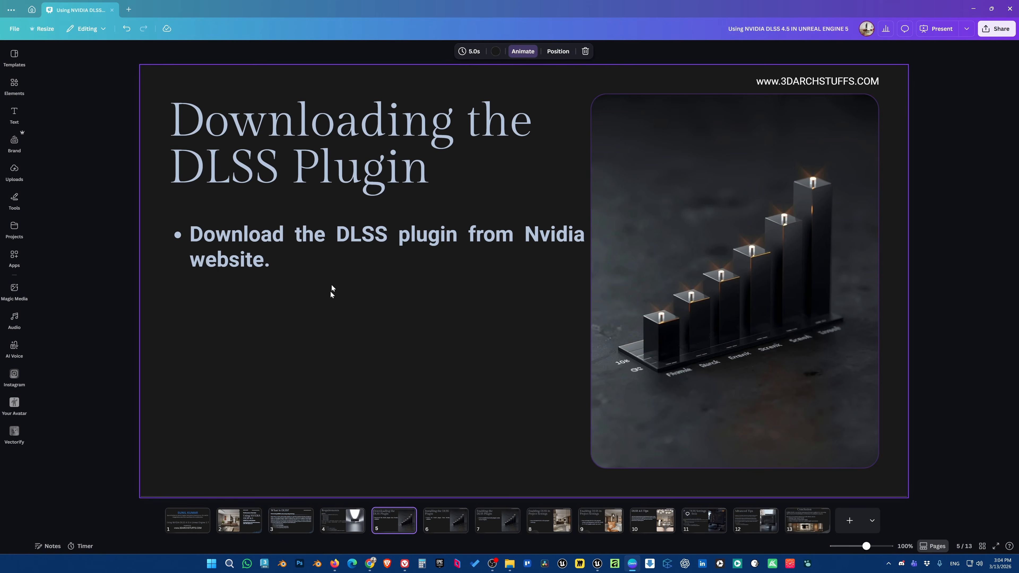
pyautogui.press('pagedown')
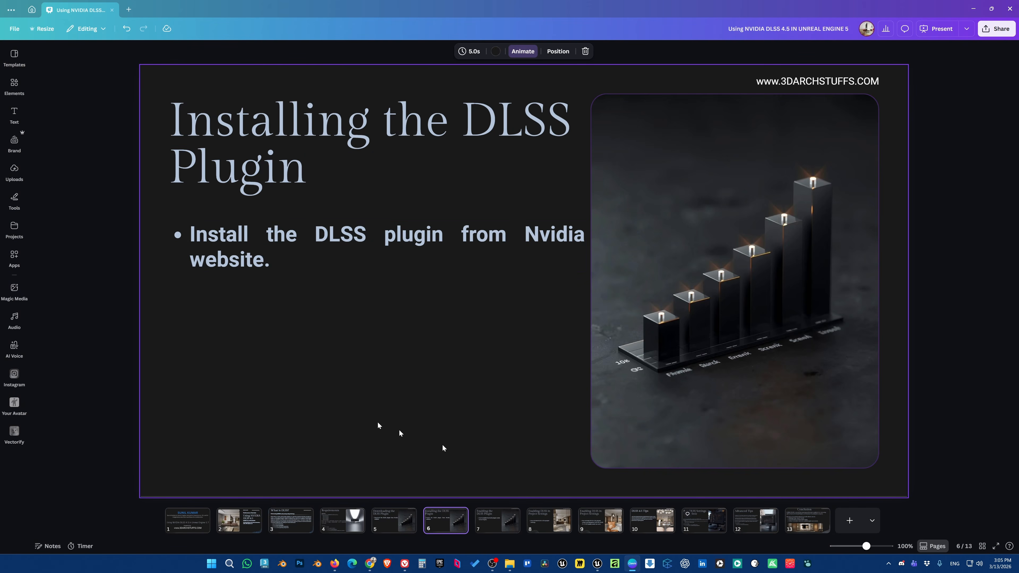
pyautogui.press('Down')
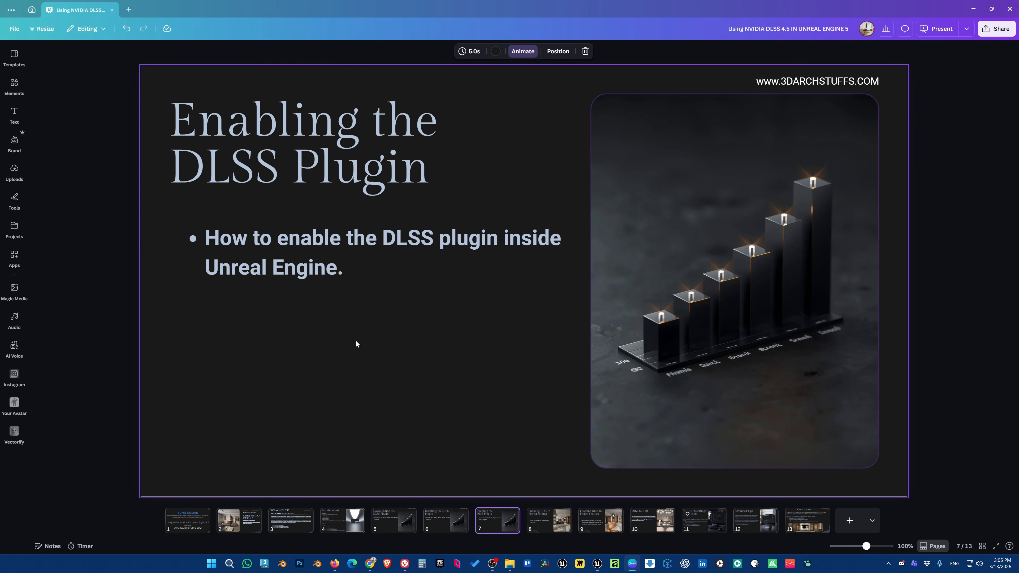
pyautogui.click(598, 564)
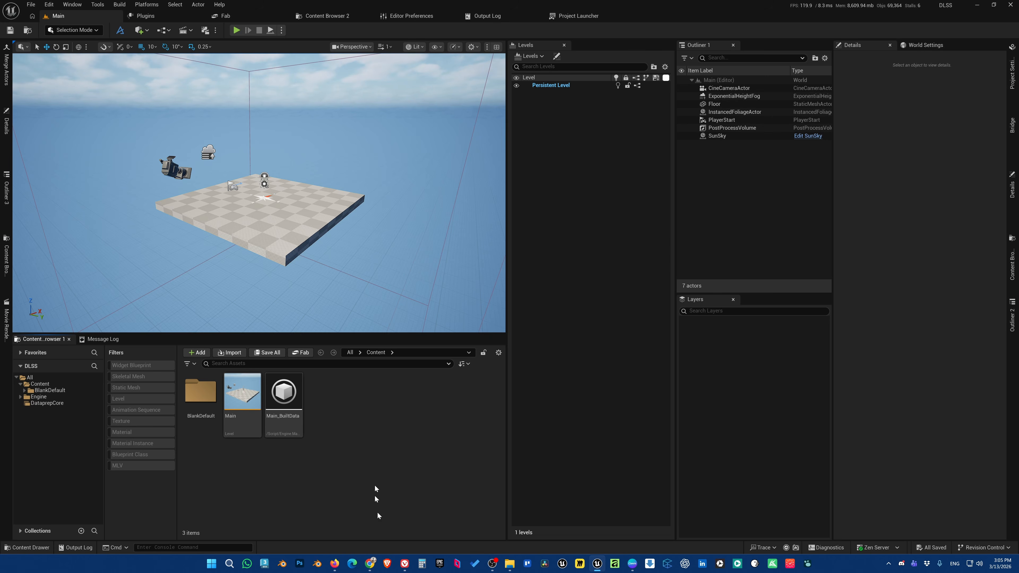
pyautogui.click(632, 564)
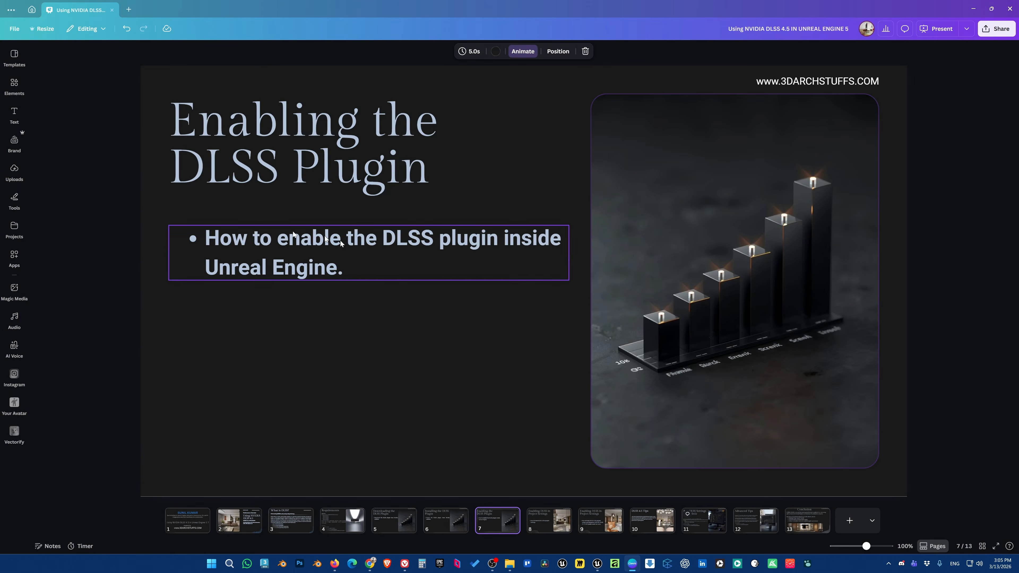
# Switch to Unreal Editor and list the installed plugins in the Rendering category.
pyautogui.click(597, 564)
pyautogui.click(141, 19)
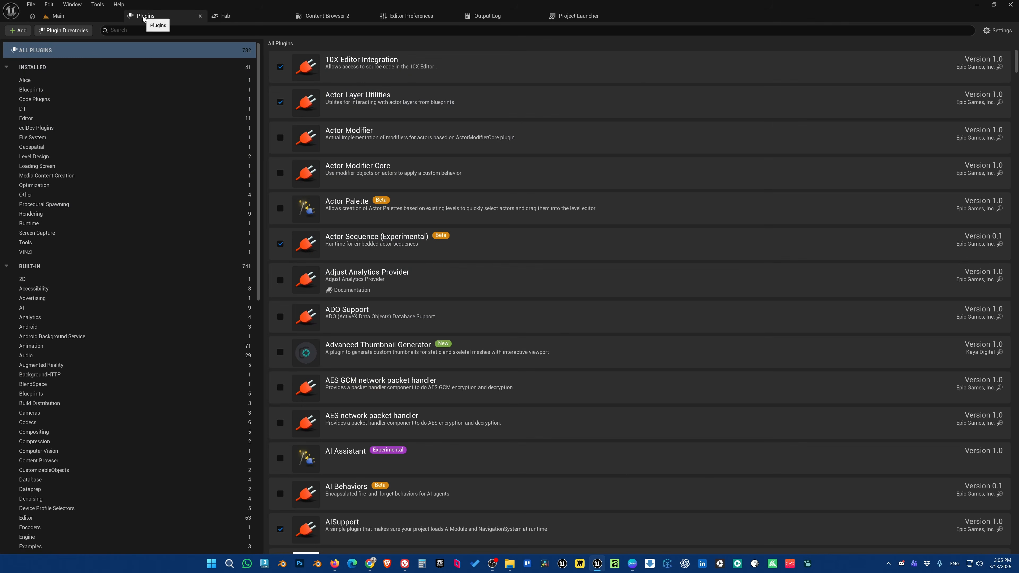
pyautogui.click(27, 216)
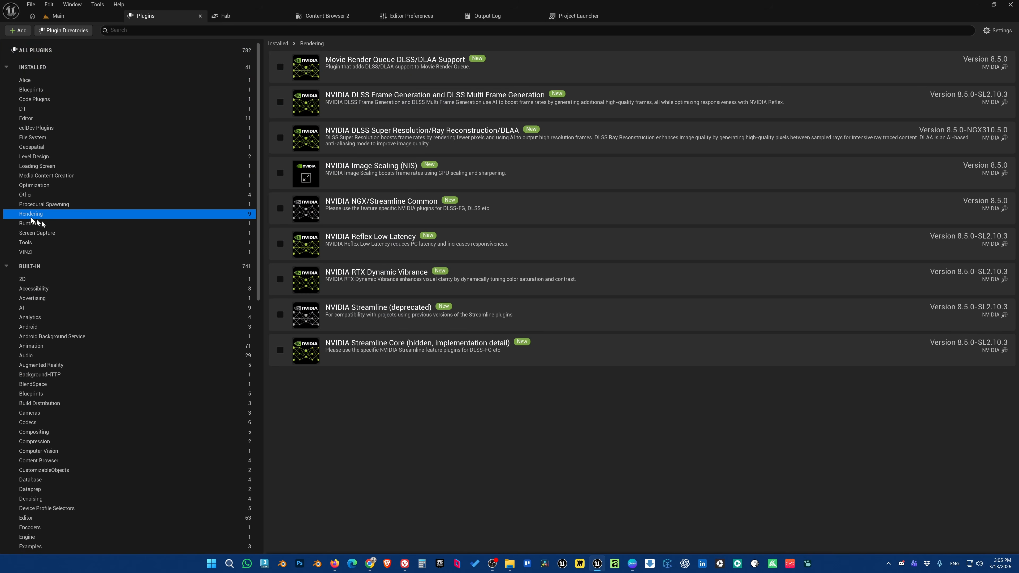
# Enable the NVIDIA DLSS Super Resolution/Ray Reconstruction/DLAA and NVIDIA Image Scaling (NIS) plugins, and restart the editor.
pyautogui.click(281, 67)
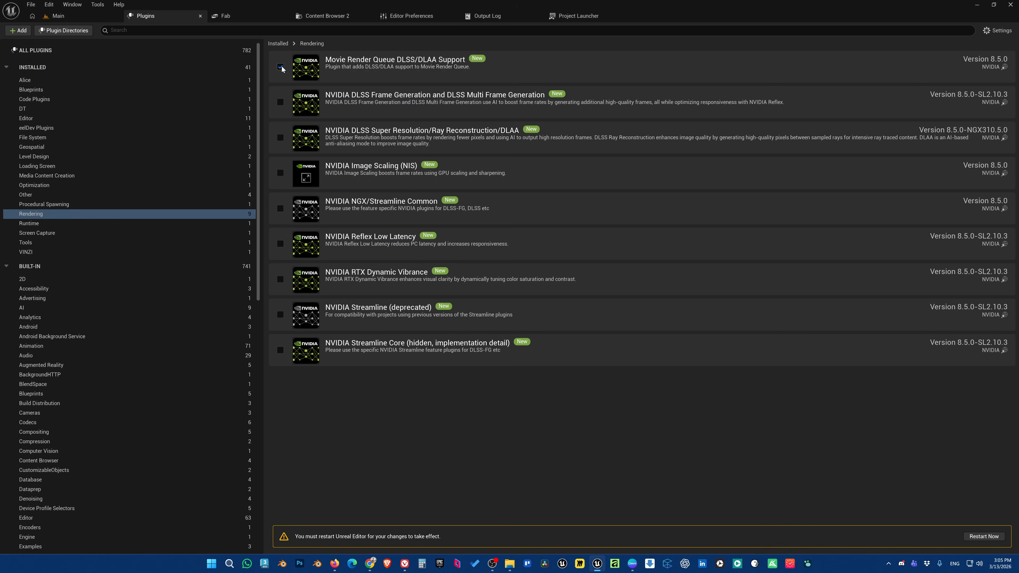
pyautogui.click(280, 103)
pyautogui.click(282, 102)
pyautogui.click(281, 102)
pyautogui.click(281, 102)
pyautogui.click(280, 137)
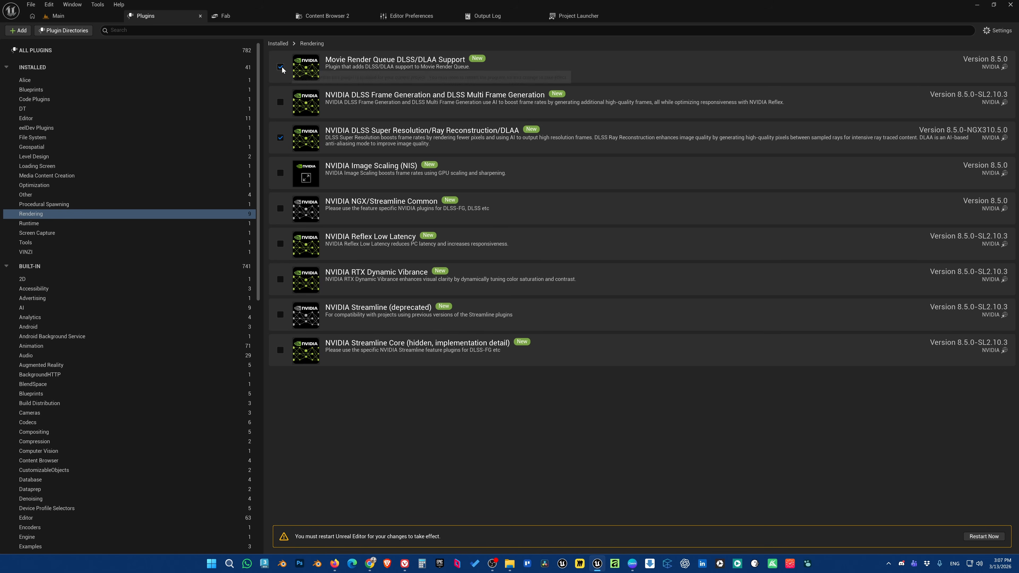
pyautogui.click(281, 66)
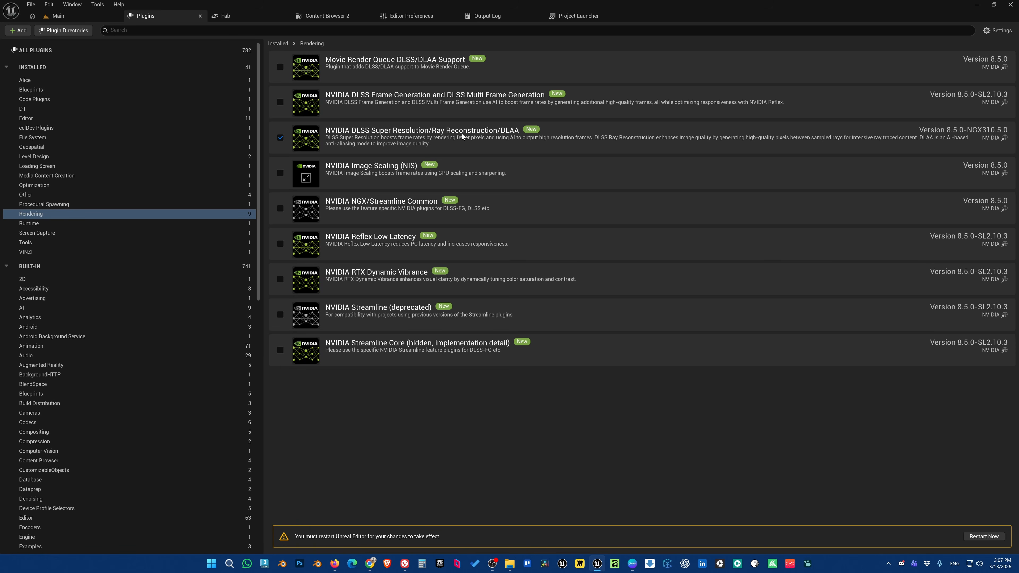
pyautogui.click(280, 175)
pyautogui.click(984, 537)
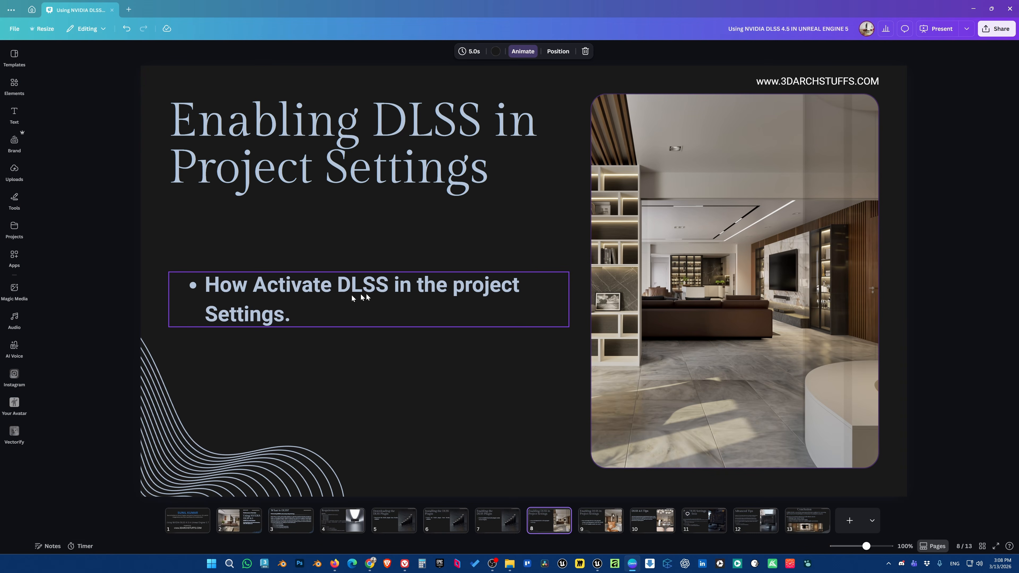
# In Unreal Editor's NVIDIA DLSS project settings, turn on "Enable DLSS/DLAA to be turned on in Editor viewports".
pyautogui.click(597, 564)
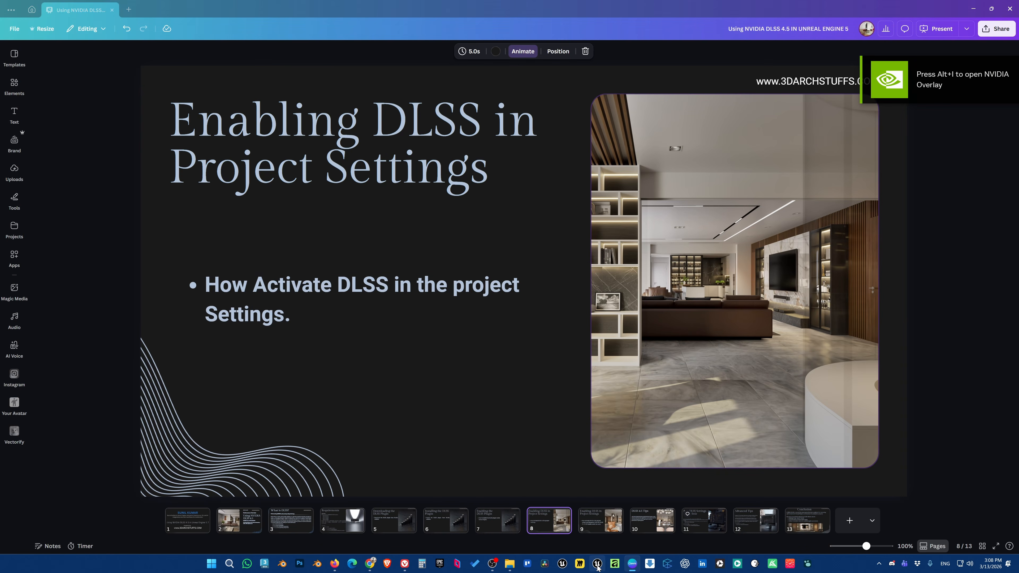
pyautogui.click(1013, 80)
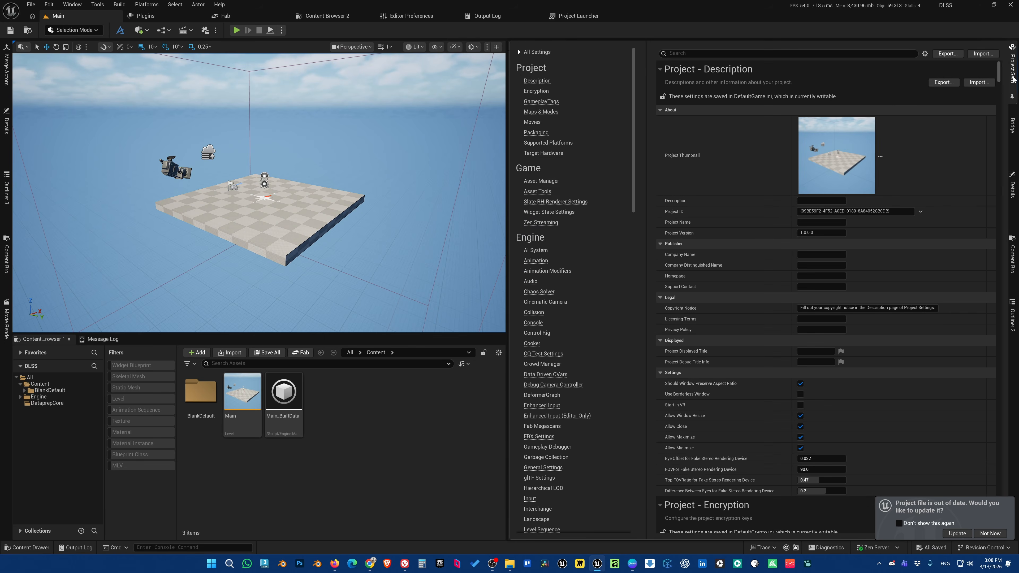
pyautogui.moveTo(634, 94); pyautogui.dragTo(638, 435)
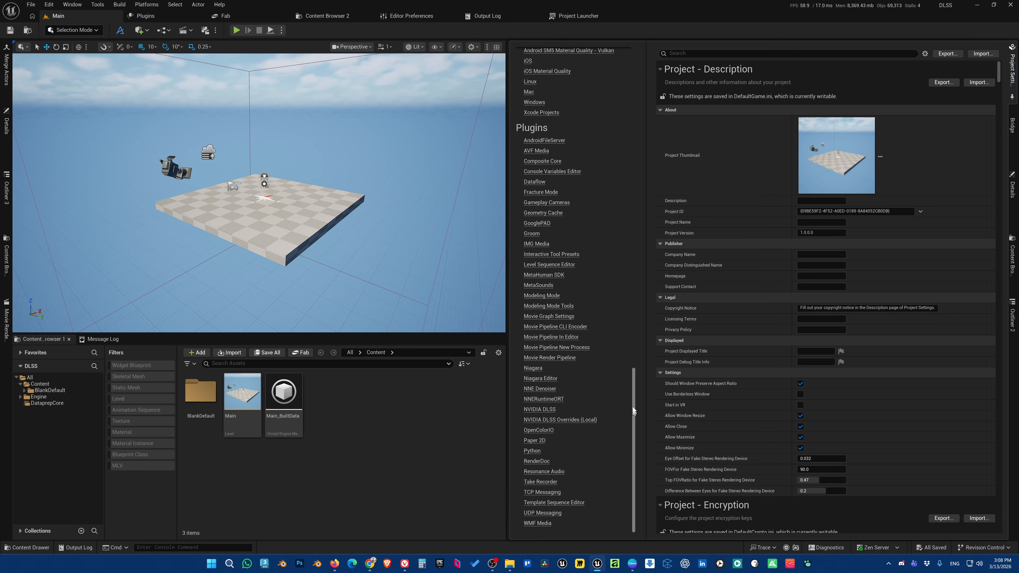
pyautogui.click(539, 410)
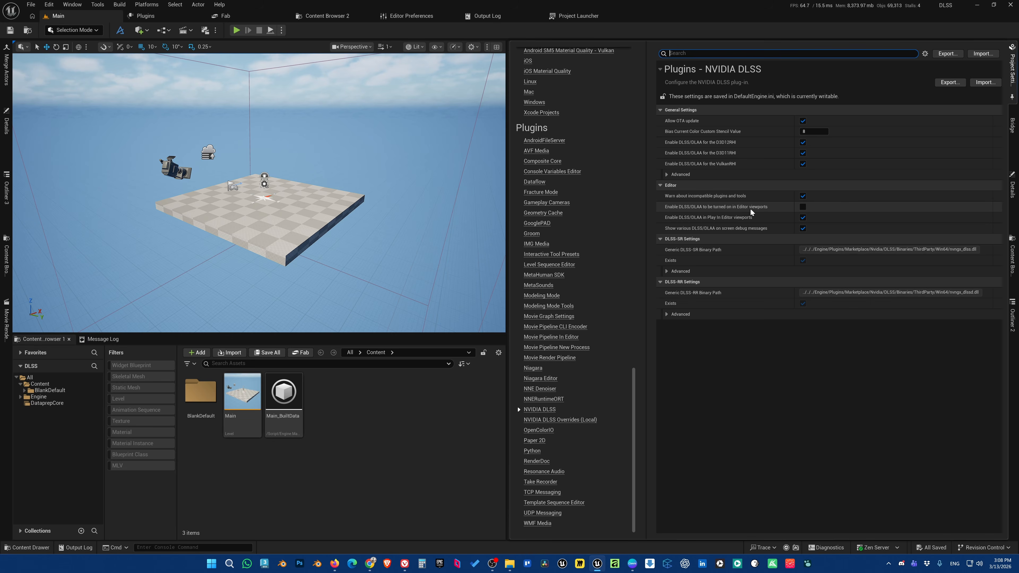
pyautogui.click(802, 207)
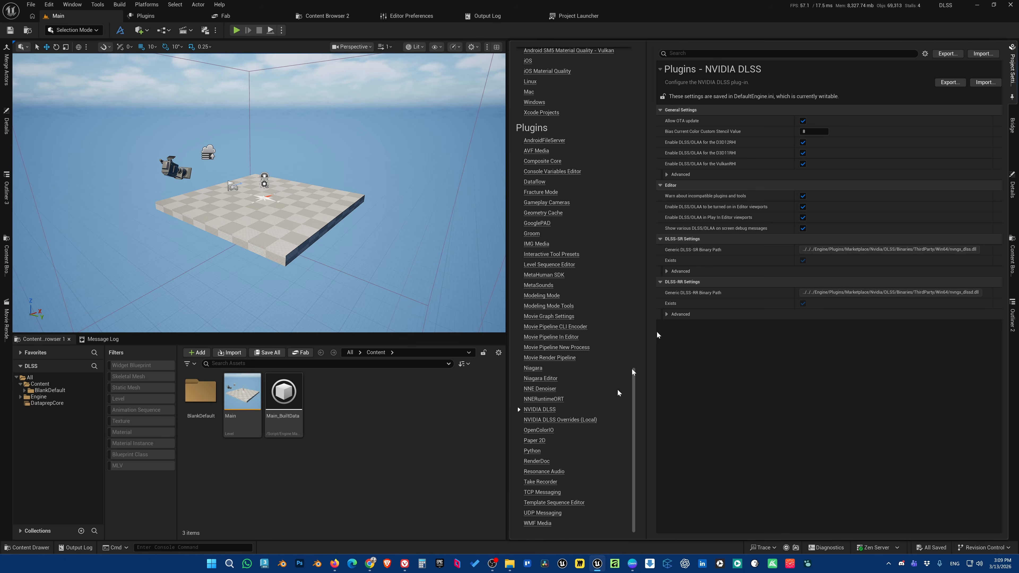
# View the Canva slide on activating DLSS using the Level Blueprint and return to Unreal Editor.
pyautogui.click(633, 564)
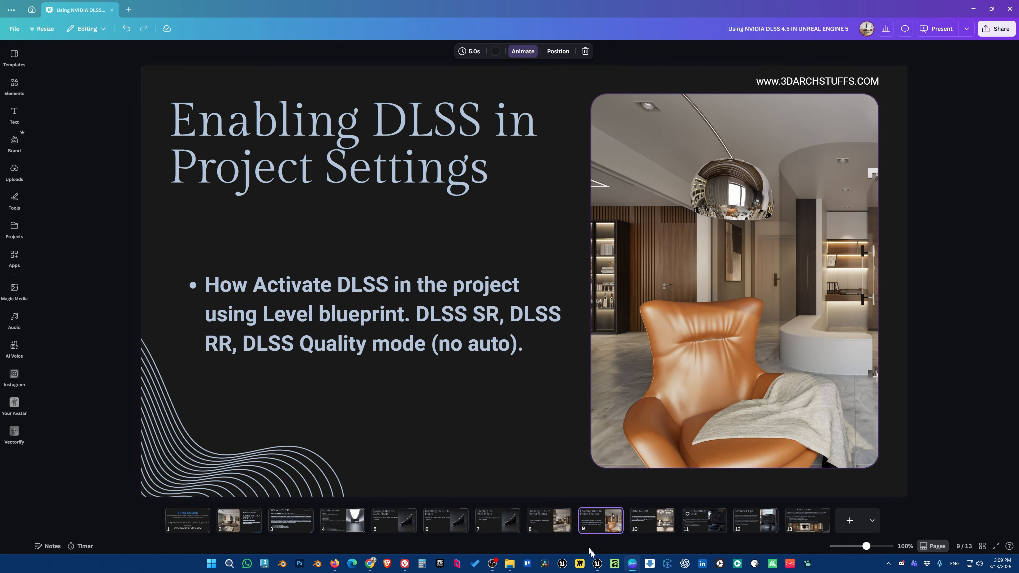
pyautogui.click(597, 564)
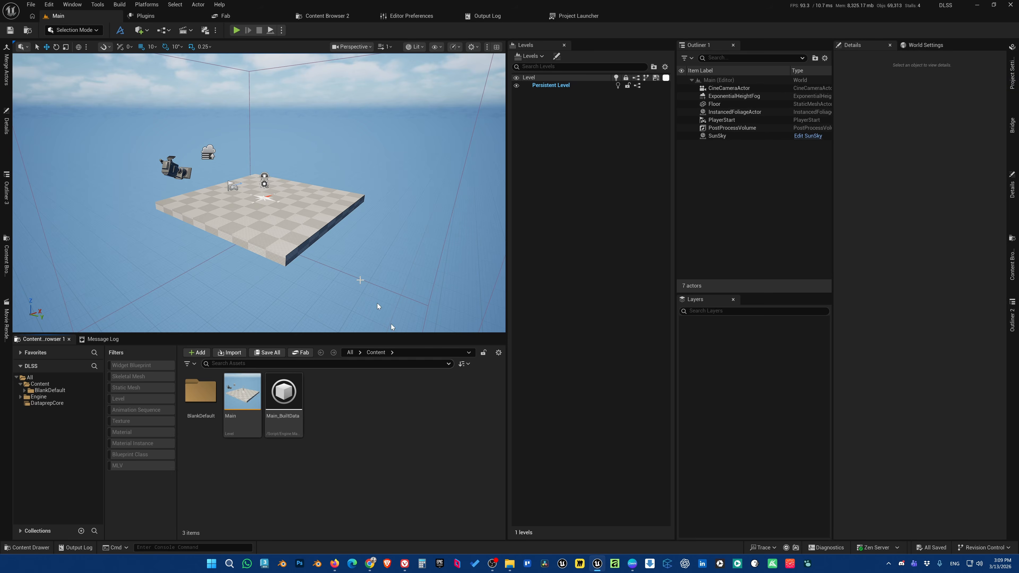
pyautogui.click(153, 18)
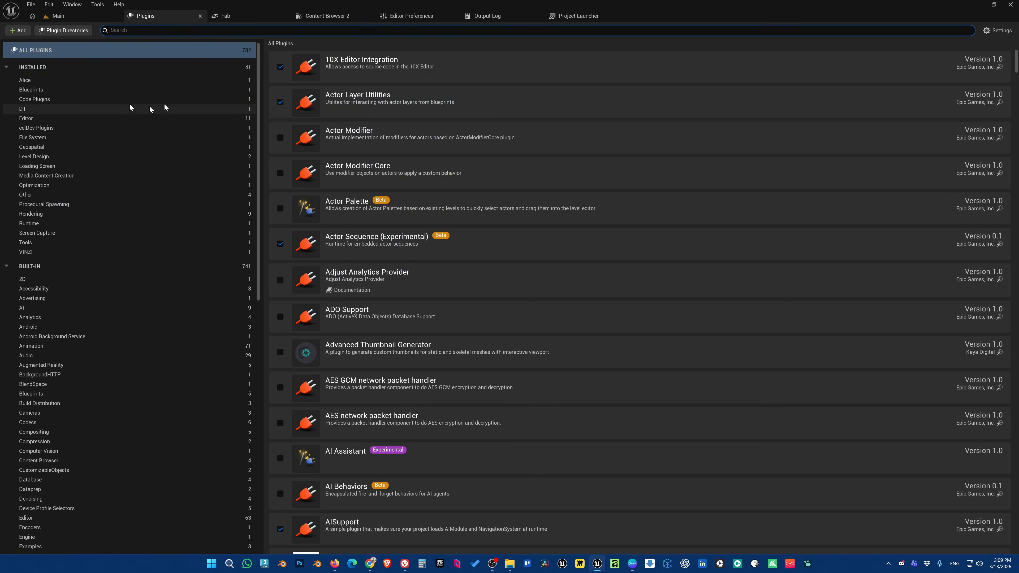
pyautogui.click(89, 17)
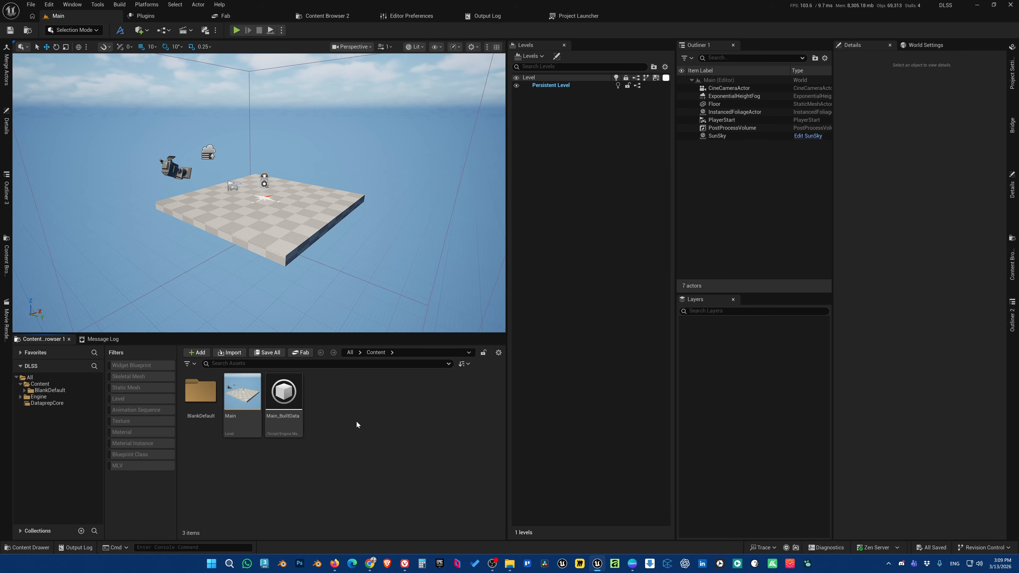
pyautogui.click(163, 30)
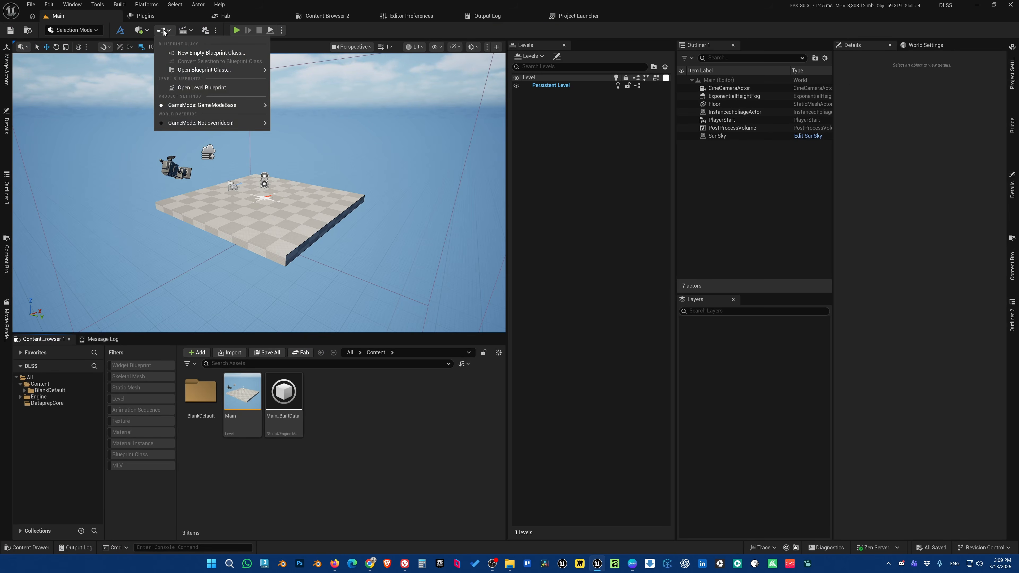
pyautogui.click(364, 444)
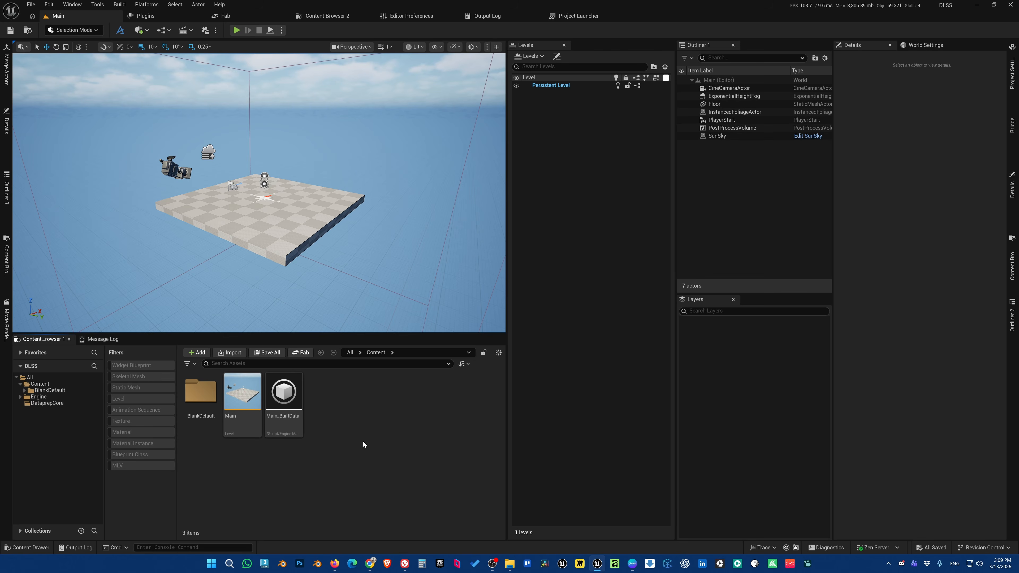
# Open the level's Level Blueprint in a maximized window and delete the Event Tick node.
pyautogui.click(163, 32)
pyautogui.click(201, 87)
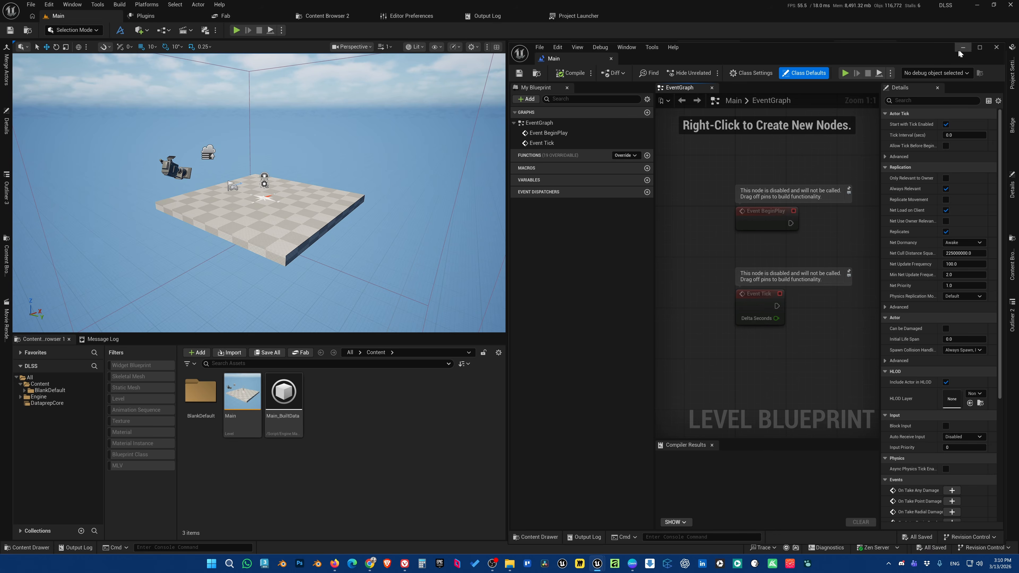
pyautogui.click(979, 48)
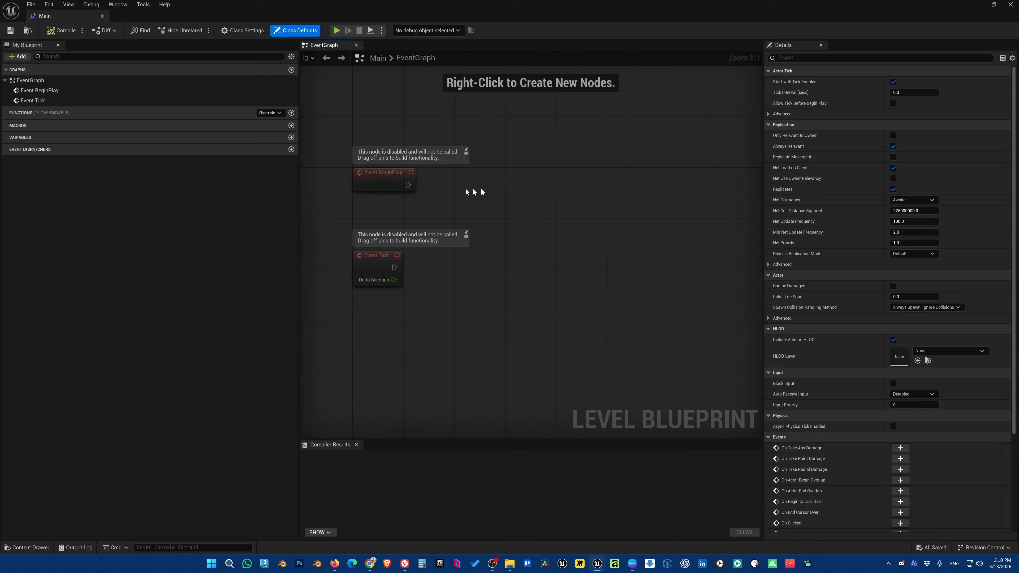
pyautogui.moveTo(409, 217); pyautogui.dragTo(355, 301)
pyautogui.press('Delete')
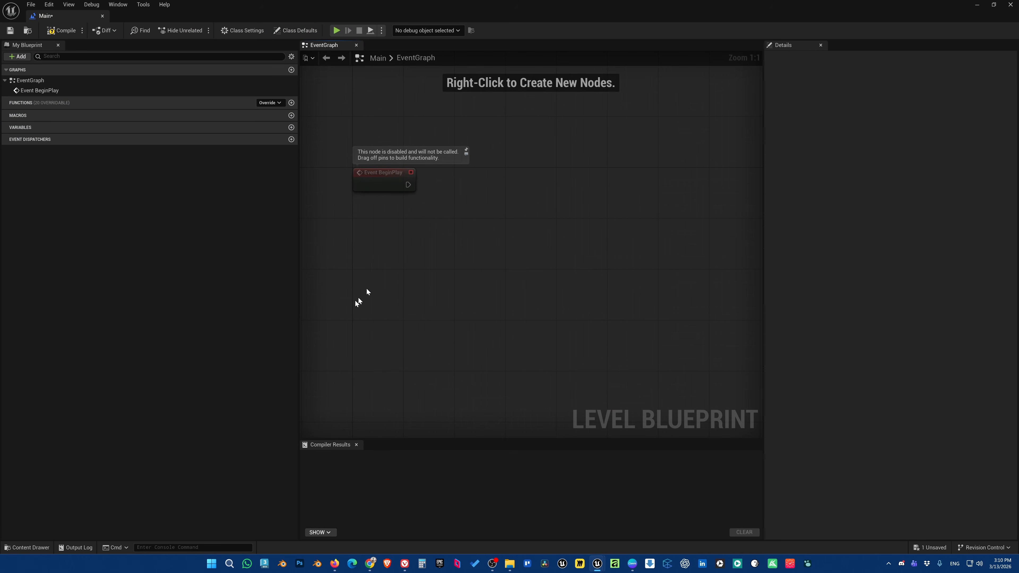
# Add an Enable DLSS-SR node connected to Event BeginPlay's execution output and align it with the event node.
pyautogui.moveTo(406, 186); pyautogui.dragTo(507, 187)
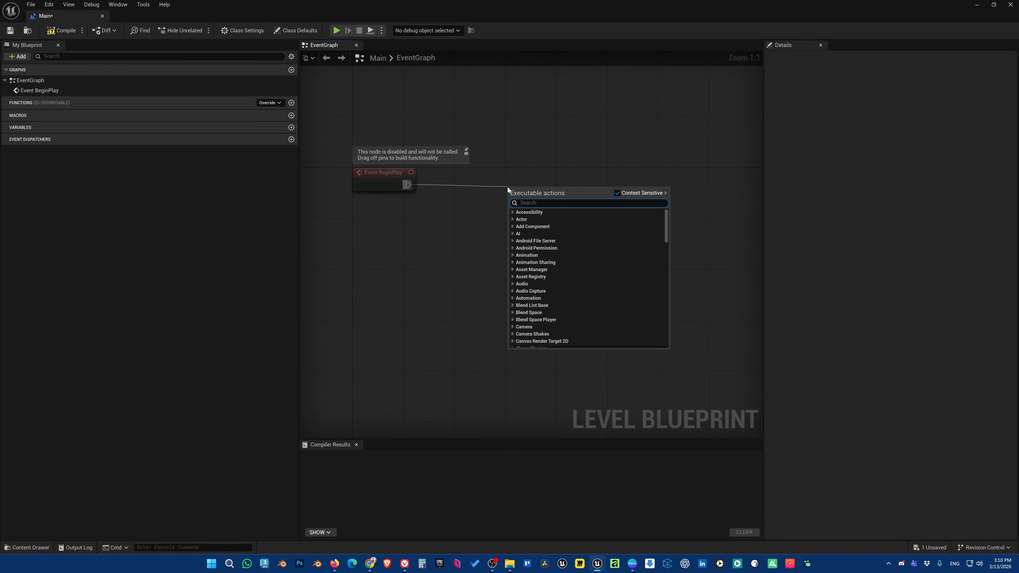
pyautogui.write('dlss')
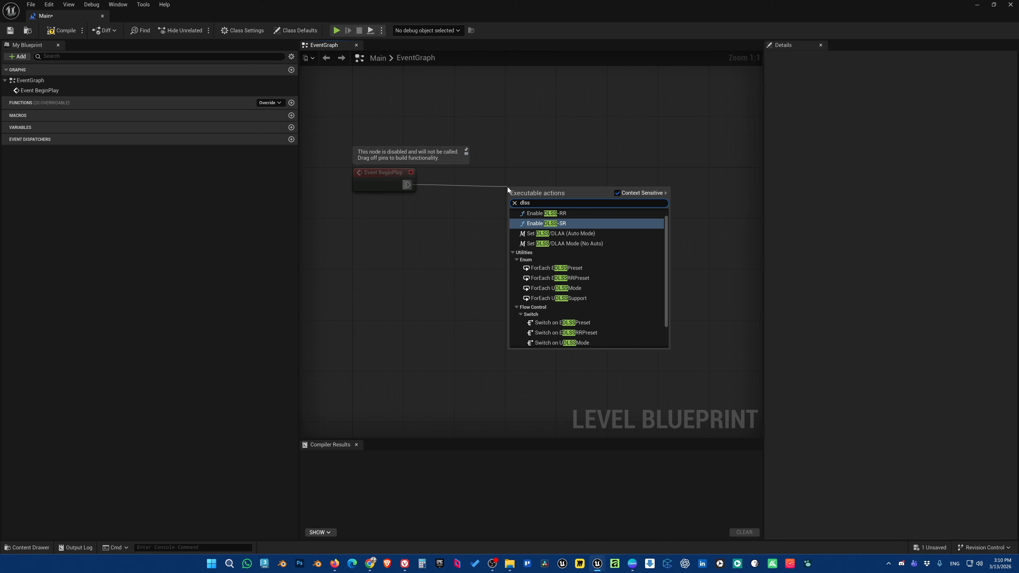
pyautogui.click(542, 224)
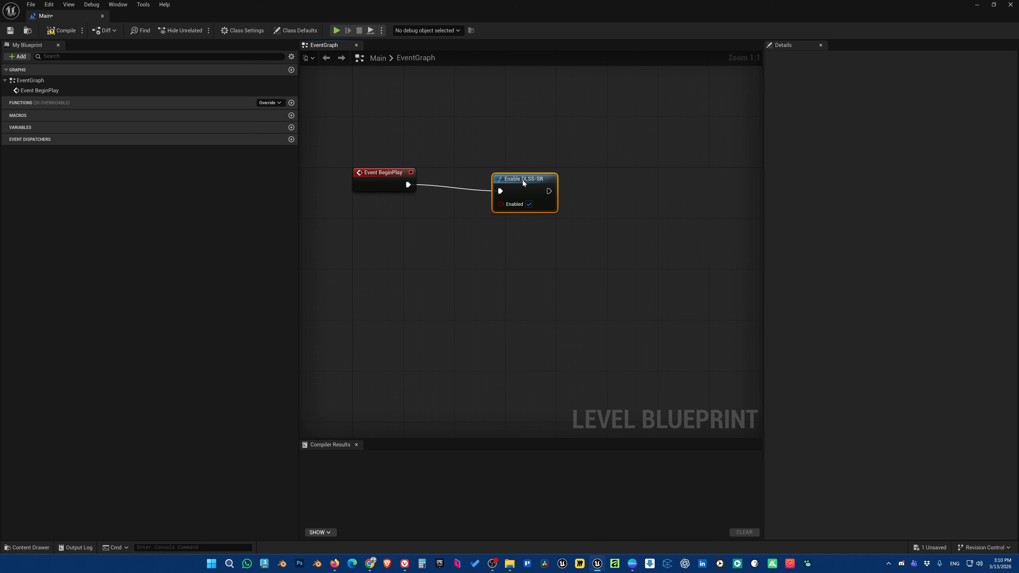
pyautogui.moveTo(522, 179); pyautogui.dragTo(516, 172)
# Chain a second Enable DLSS-SR node to the execution output of the first one.
pyautogui.moveTo(542, 185); pyautogui.dragTo(605, 184)
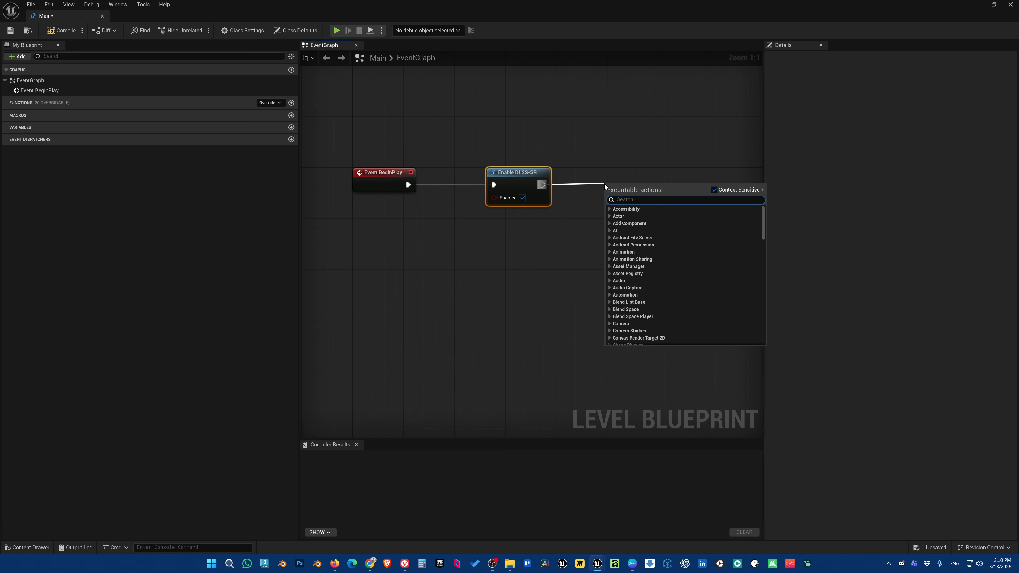
pyautogui.write('dlss')
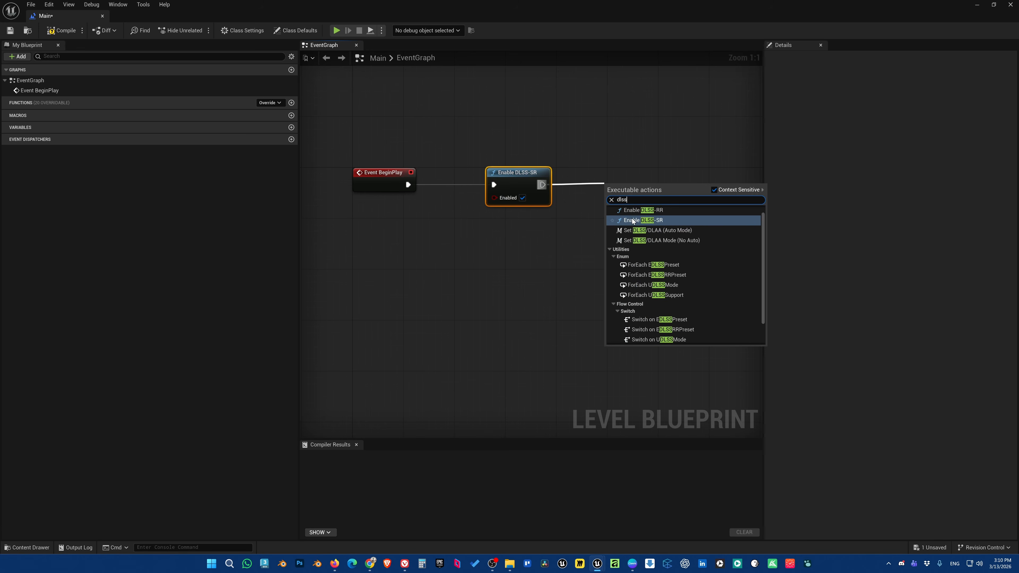
pyautogui.press('Return')
pyautogui.moveTo(661, 222); pyautogui.dragTo(621, 226, button='right')
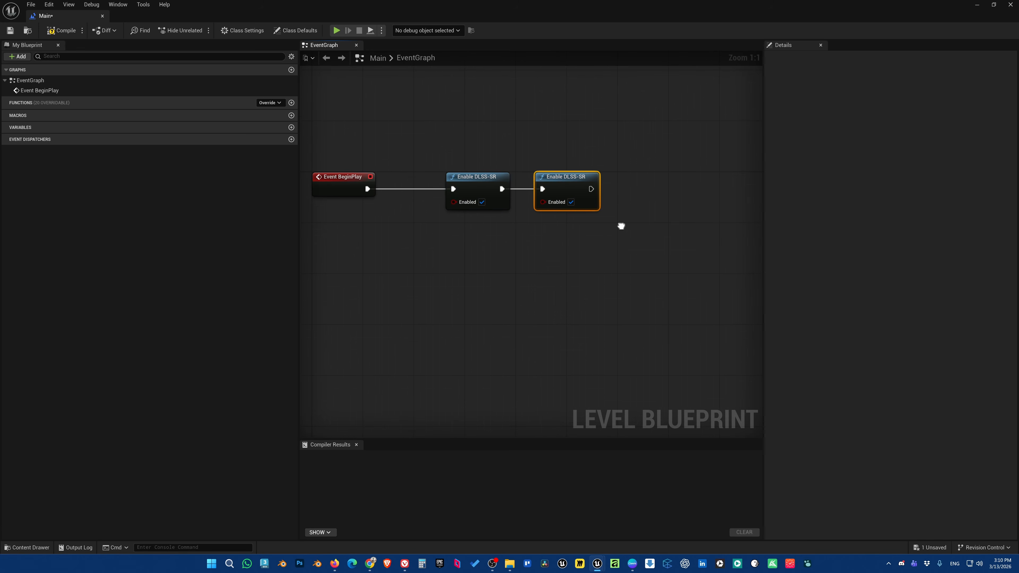
# Add a Set DLSS/DLAA Mode (No Auto) node after the second Enable DLSS-SR node and align it with the chain.
pyautogui.moveTo(591, 188); pyautogui.dragTo(650, 188)
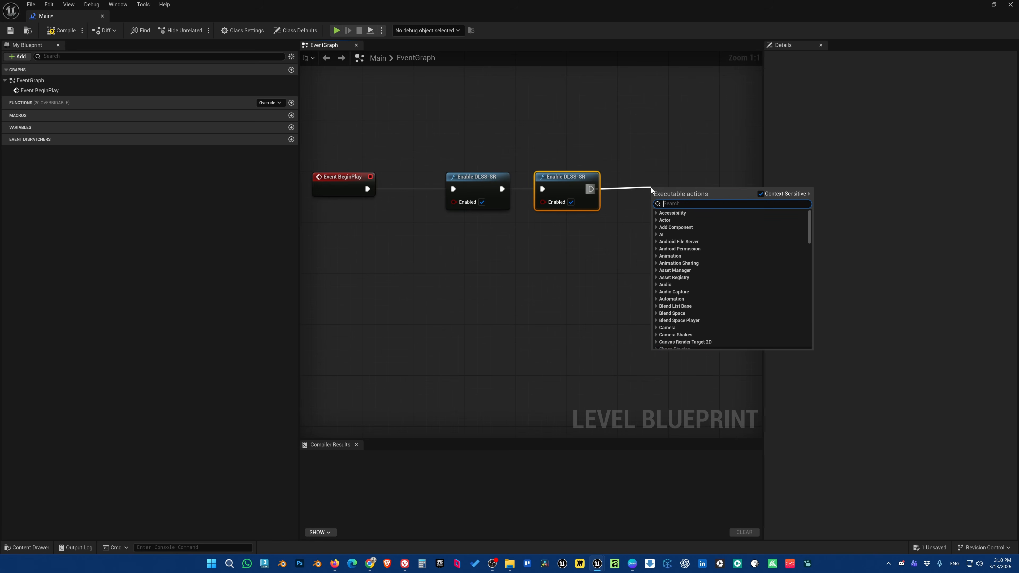
pyautogui.write('dlss')
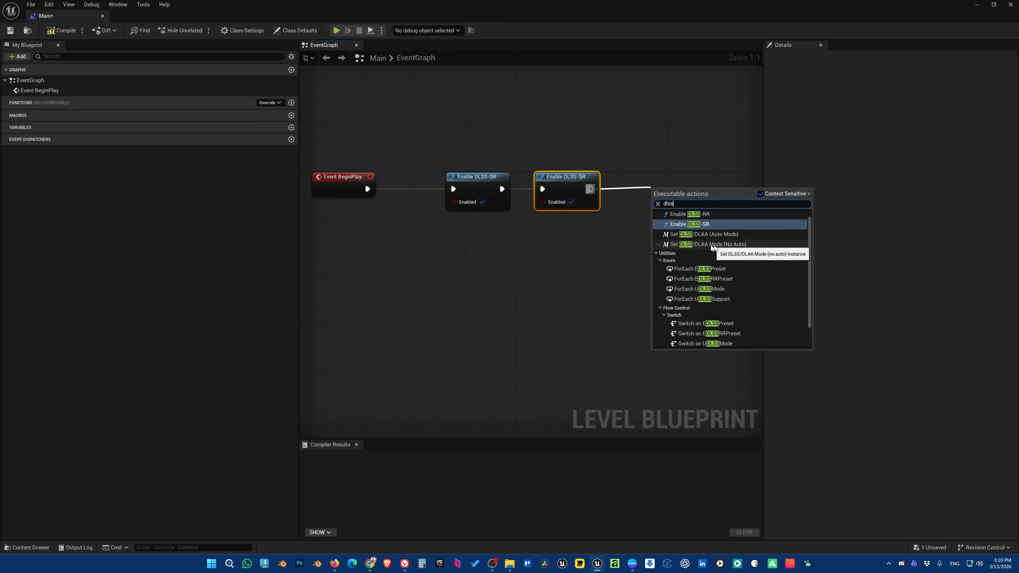
pyautogui.click(727, 244)
pyautogui.moveTo(688, 190); pyautogui.dragTo(662, 178)
pyautogui.click(632, 281)
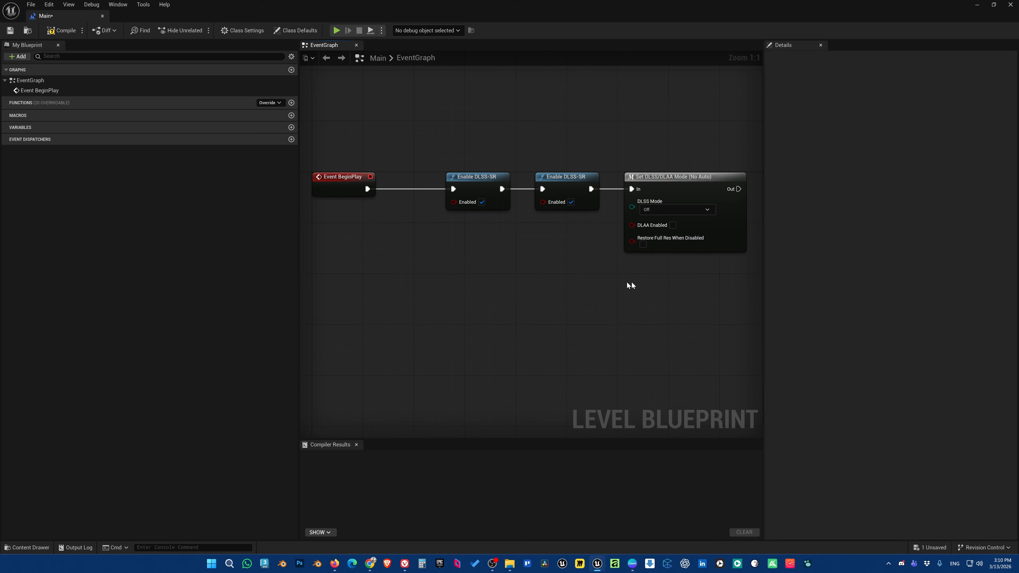
# Try the Quality and Ultra Performance options for DLSS Mode on the Set DLSS/DLAA Mode node.
pyautogui.moveTo(694, 290); pyautogui.dragTo(588, 286, button='right')
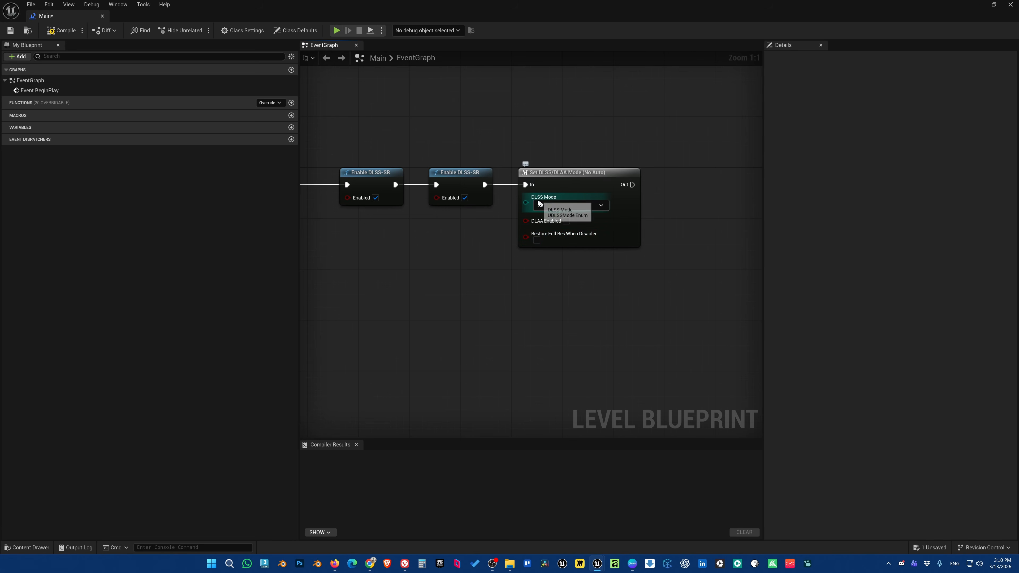
pyautogui.click(585, 204)
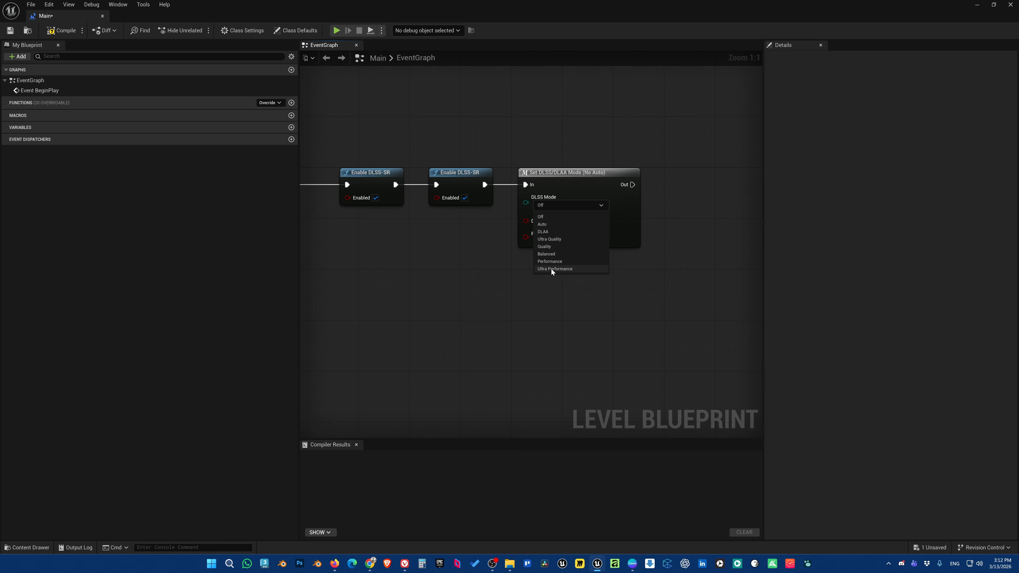
pyautogui.click(543, 247)
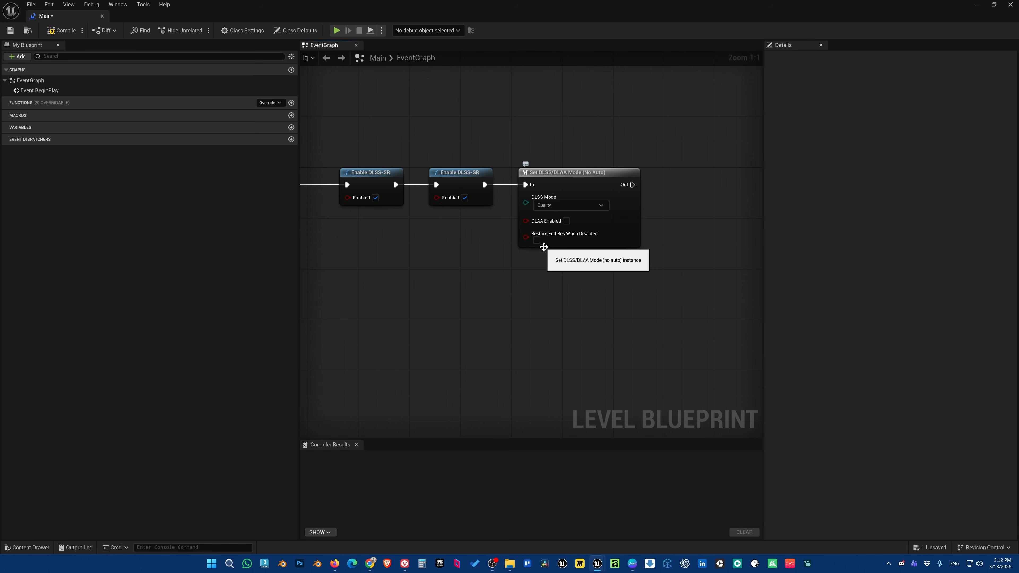
pyautogui.click(585, 205)
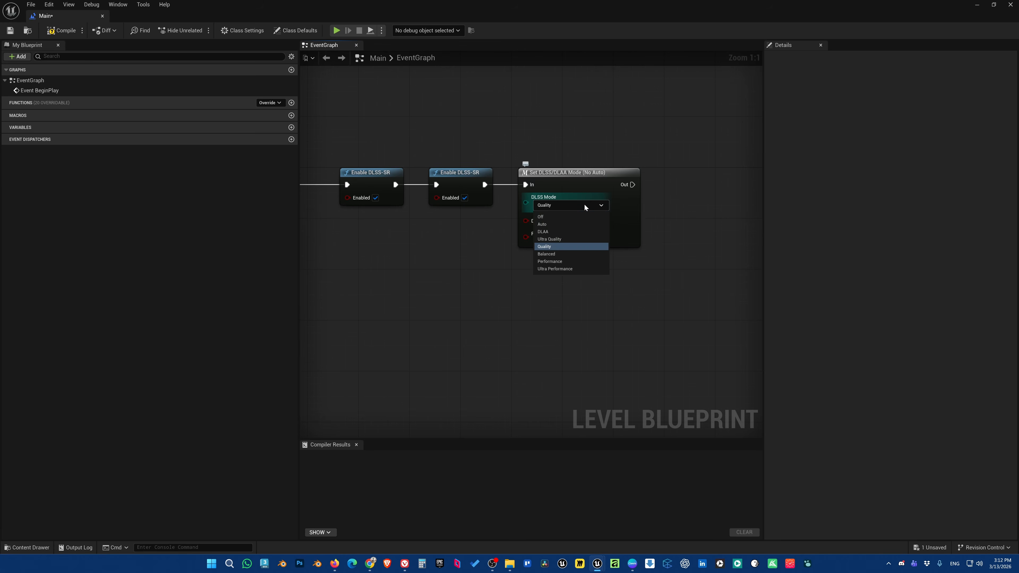
pyautogui.click(554, 267)
pyautogui.click(570, 206)
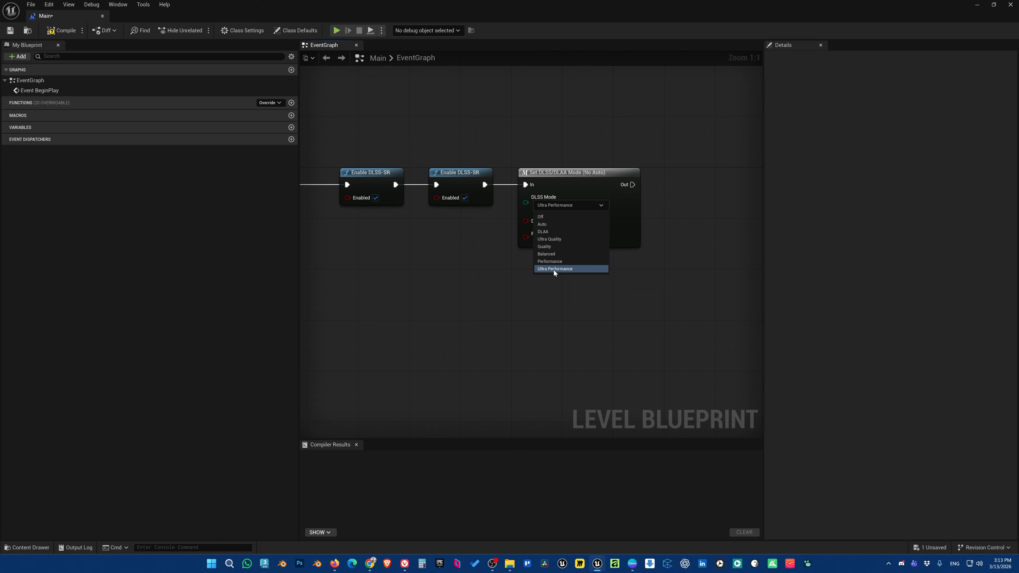
pyautogui.click(546, 247)
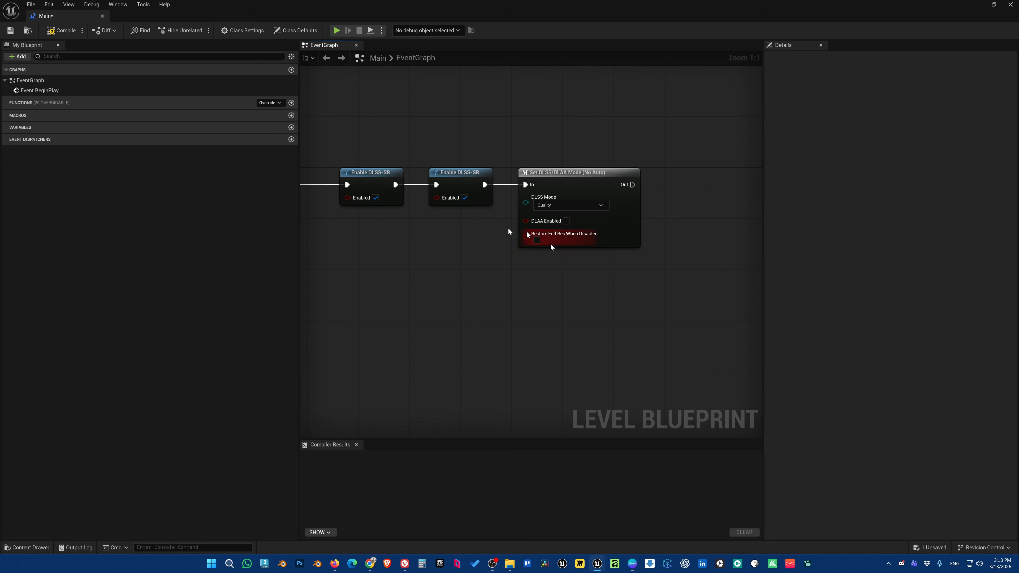
# Set DLSS Mode to Ultra Performance on the Set DLSS/DLAA Mode (No Auto) node.
pyautogui.click(570, 208)
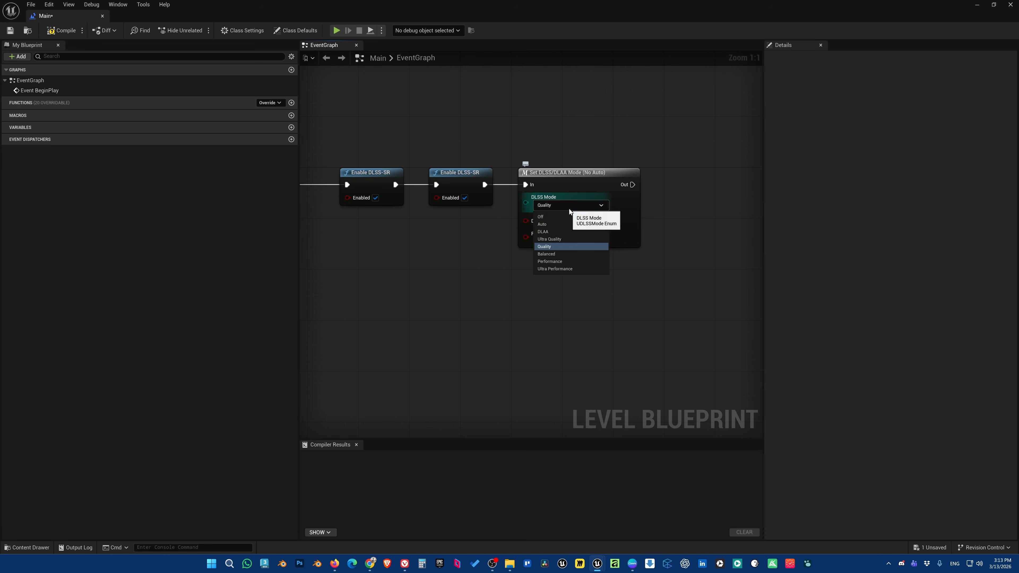
pyautogui.click(554, 269)
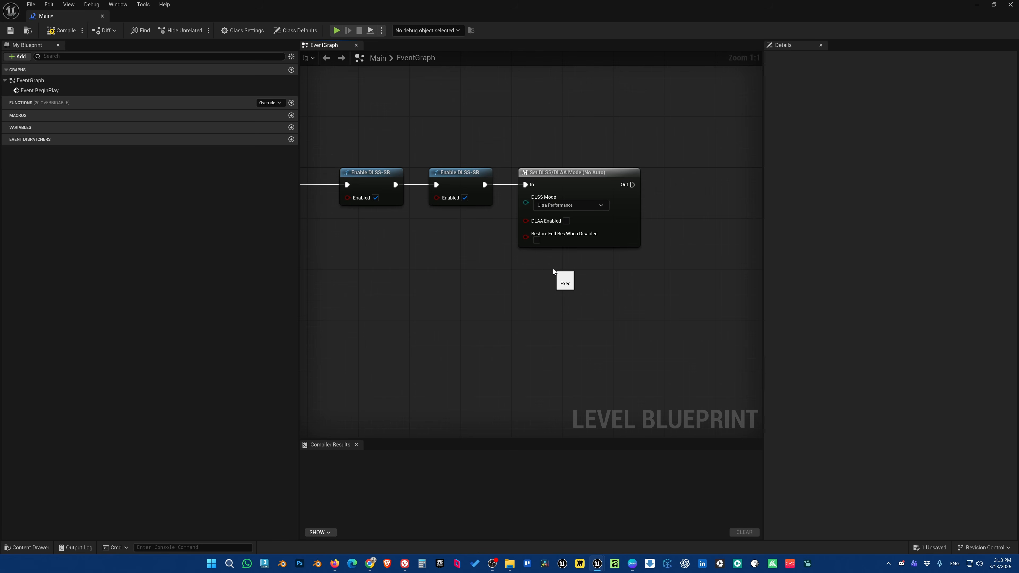
pyautogui.moveTo(452, 267); pyautogui.dragTo(529, 283, button='right')
# Switch to the Canva presentation and read the slides on DLSS 4.5 tips and the best DLSS settings for archviz.
pyautogui.scroll(-1, 526, 279)
pyautogui.scroll(-1, 513, 278)
pyautogui.scroll(1, 529, 283)
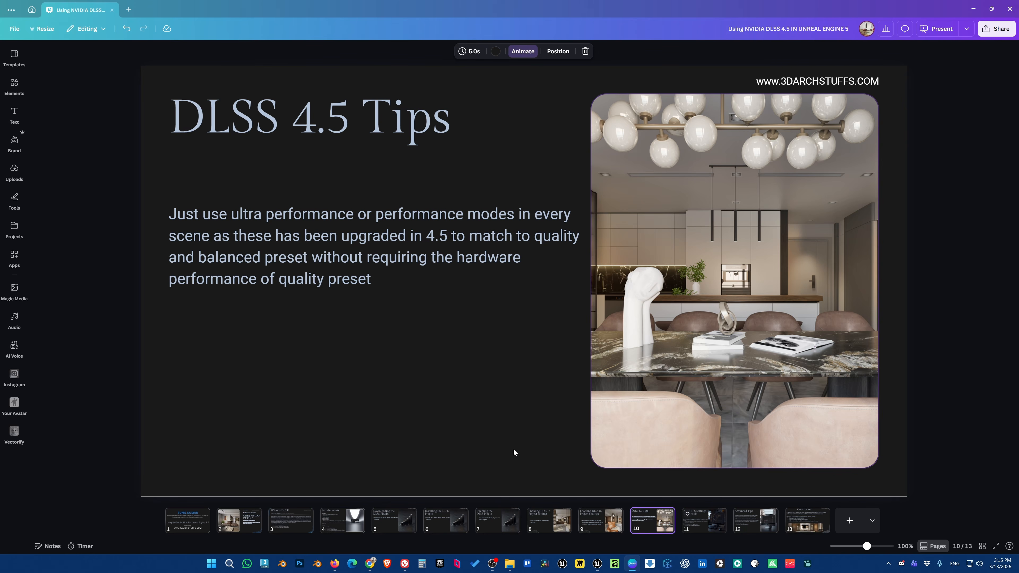
pyautogui.scroll(-1, 514, 450)
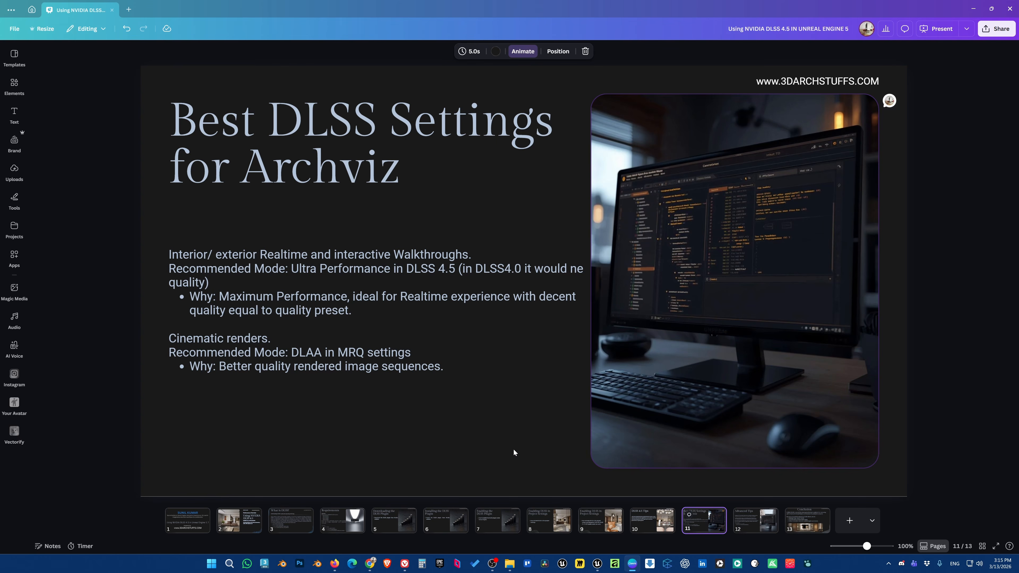